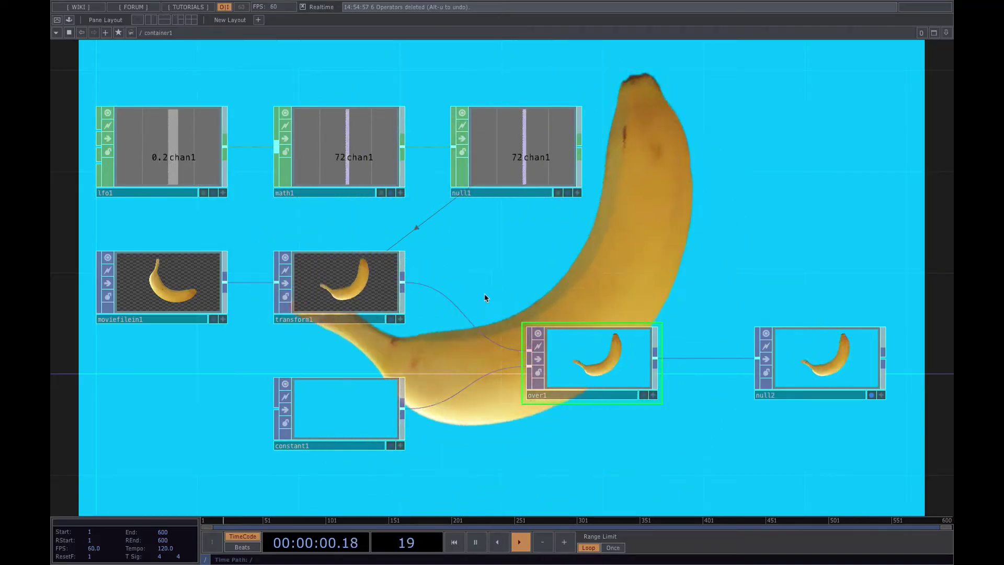
# Leave the finished banana example network for project1 and close the Palette.
pyautogui.click(157, 152)
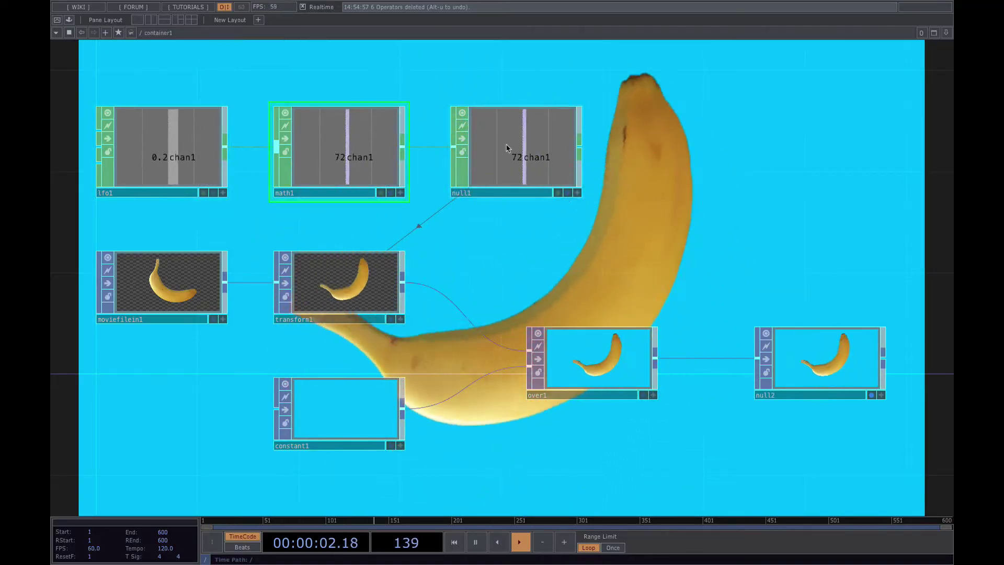
pyautogui.click(509, 153)
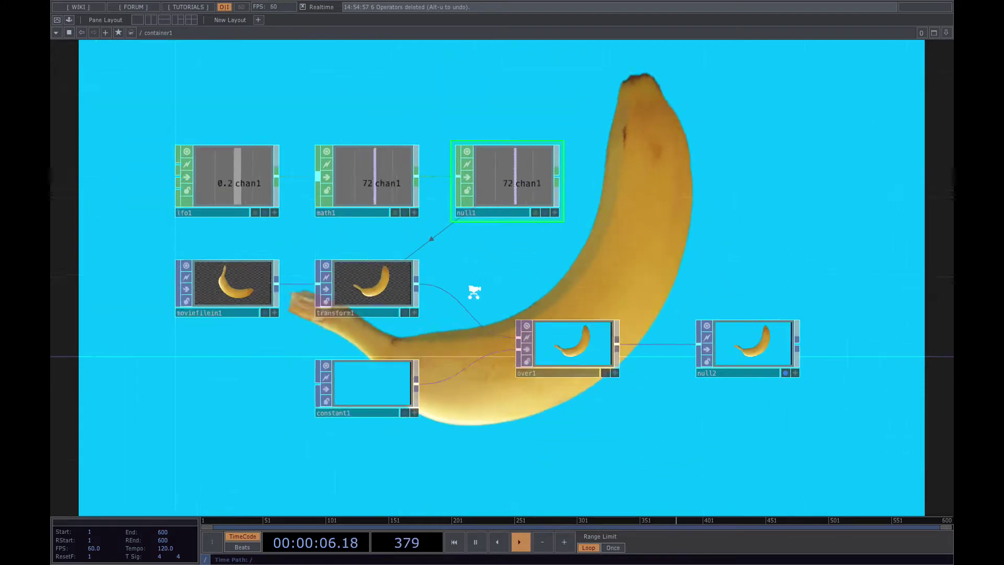
pyautogui.press('u')
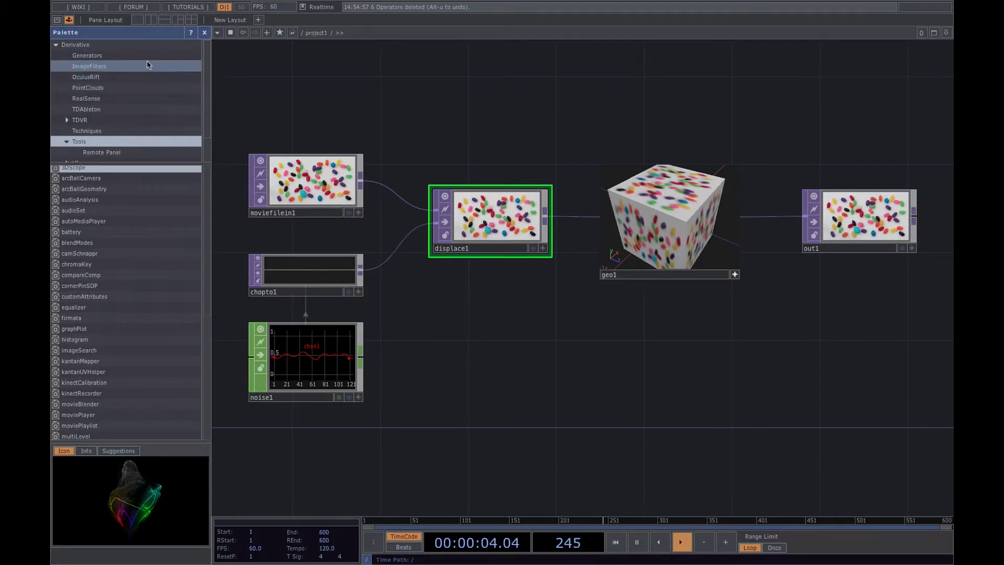
pyautogui.click(204, 33)
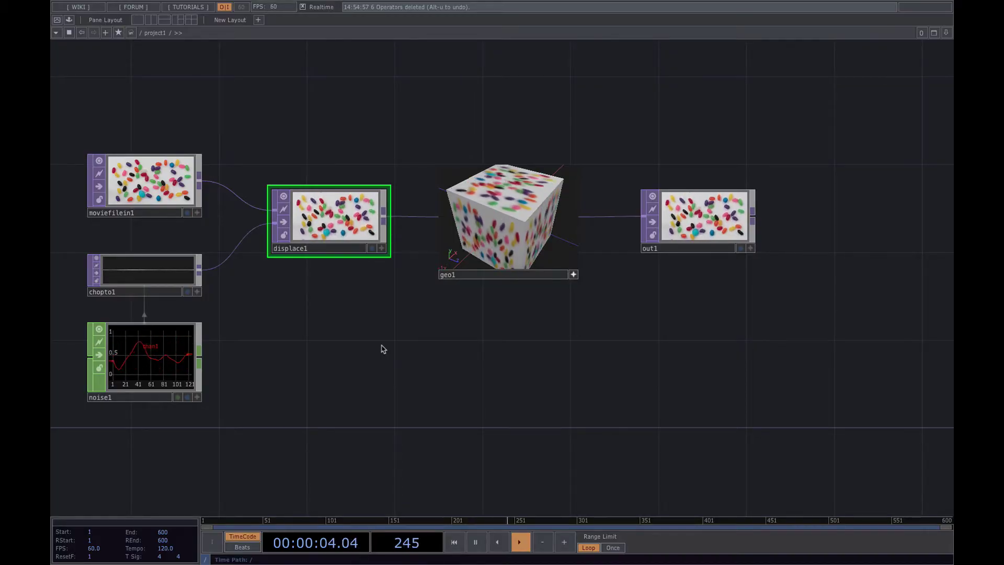
# Delete all the default operators in the project1 network.
pyautogui.press('super+a')
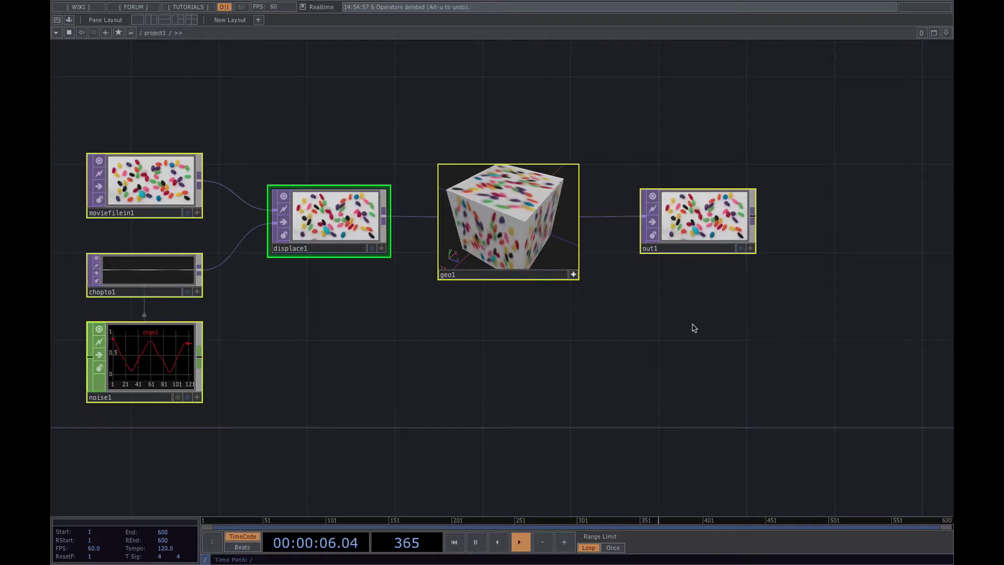
pyautogui.press('super+a')
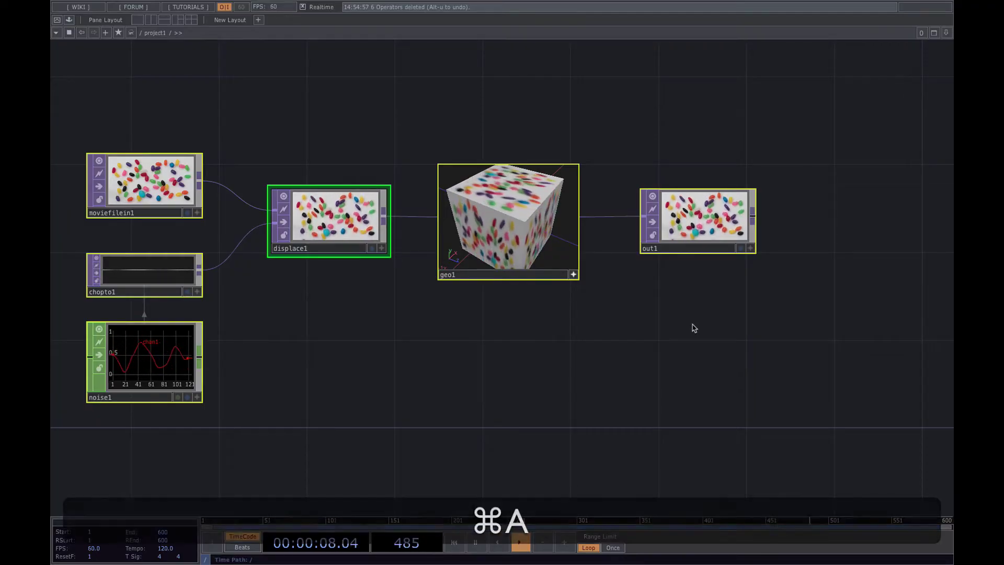
pyautogui.press('BackSpace')
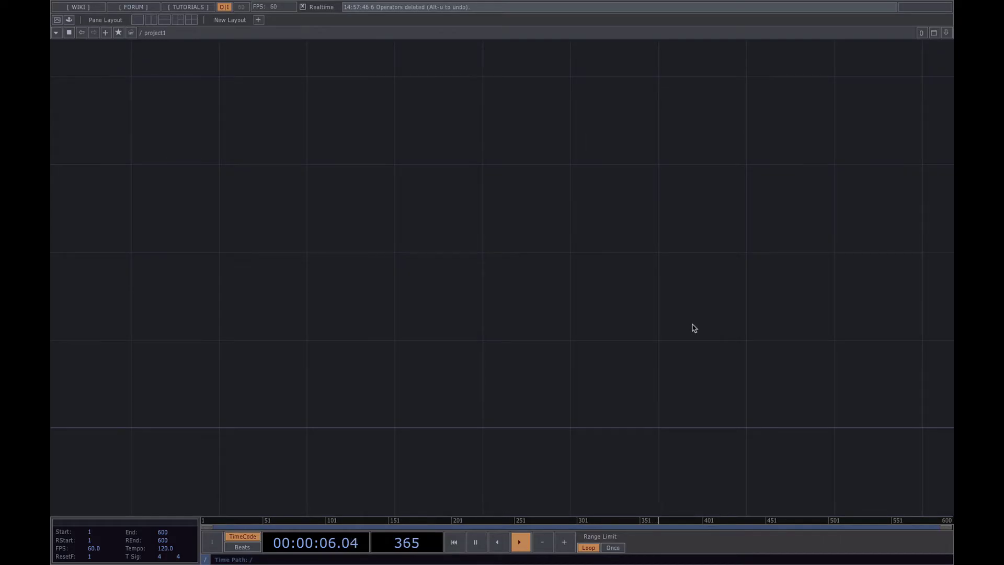
# Open the OP Create Dialog and reposition it over the empty network.
pyautogui.press('Tab')
pyautogui.click(617, 111)
pyautogui.press('Tab')
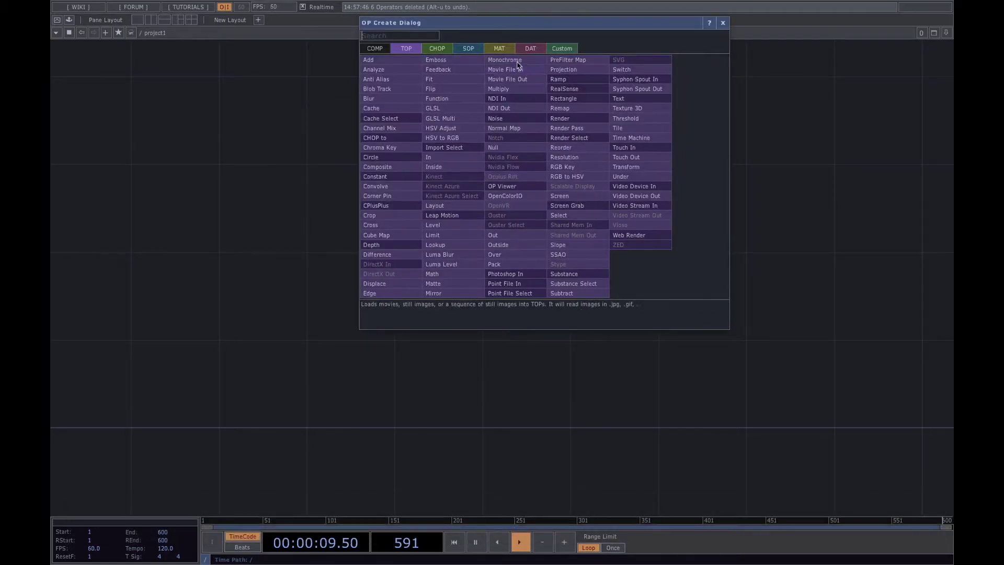
pyautogui.moveTo(504, 26); pyautogui.dragTo(361, 108)
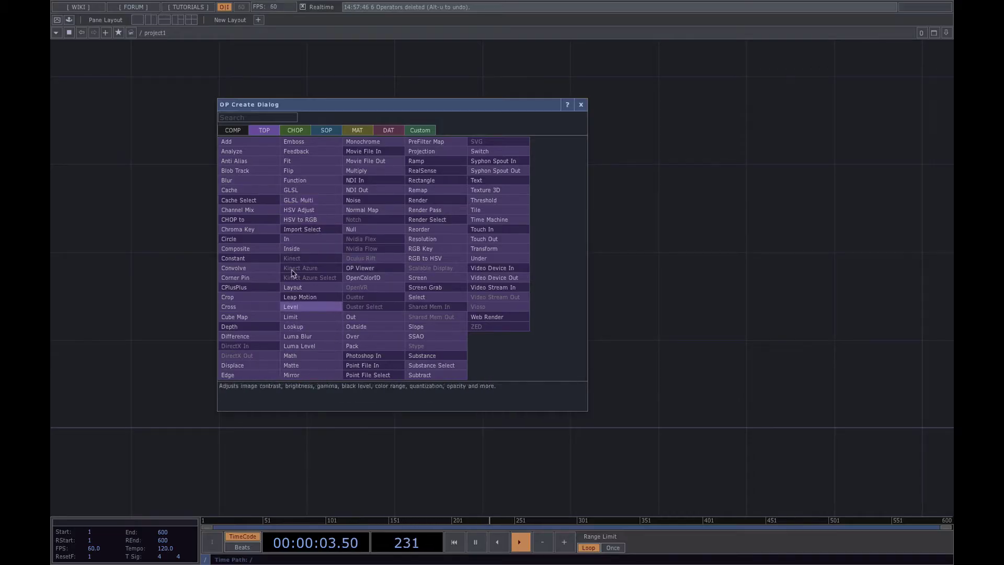
# Look through all the operator families in the OP Create Dialog, ending on the TOP family.
pyautogui.press('Tab')
pyautogui.press('Tab')
pyautogui.press('Tab')
pyautogui.press('Tab')
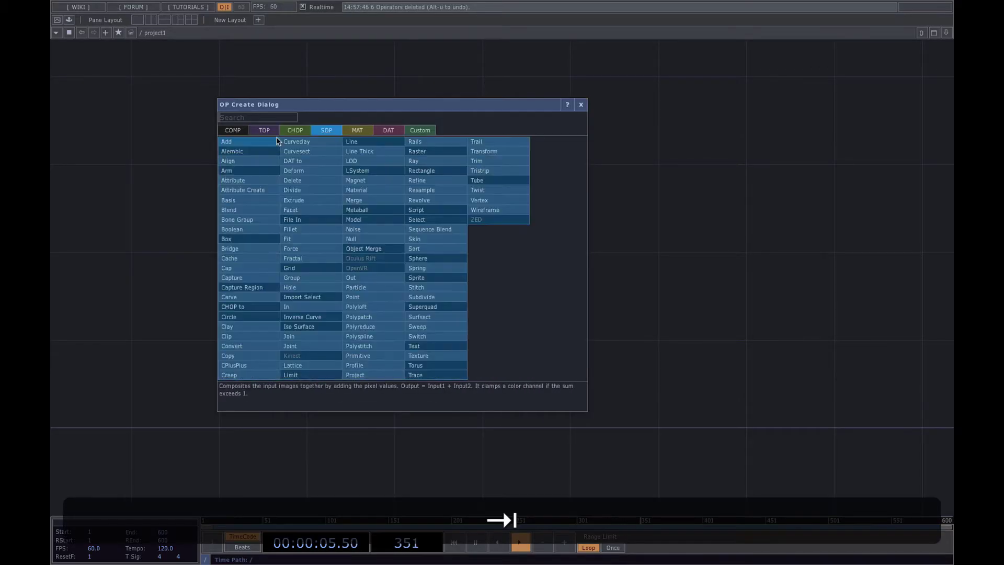
pyautogui.press('Tab')
pyautogui.press('Tab')
pyautogui.press('Tab')
pyautogui.press('Tab')
pyautogui.press('Tab')
pyautogui.press('Tab')
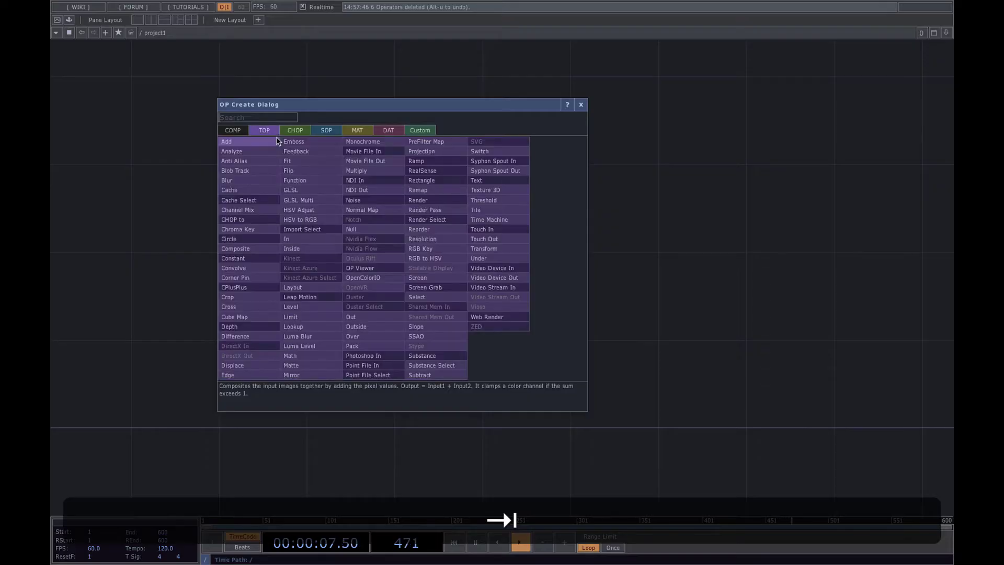
pyautogui.press('Tab')
pyautogui.press('Tab')
pyautogui.press('Tab')
pyautogui.press('Tab')
pyautogui.press('Tab')
pyautogui.press('Tab')
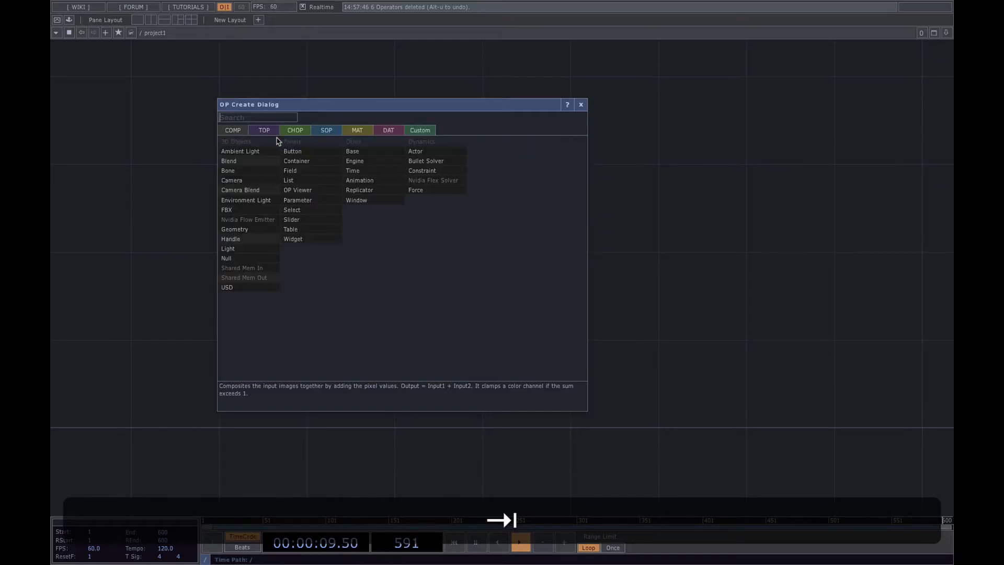
pyautogui.press('Tab')
pyautogui.press('Tab')
pyautogui.press('Tab')
pyautogui.press('Tab')
pyautogui.press('Tab')
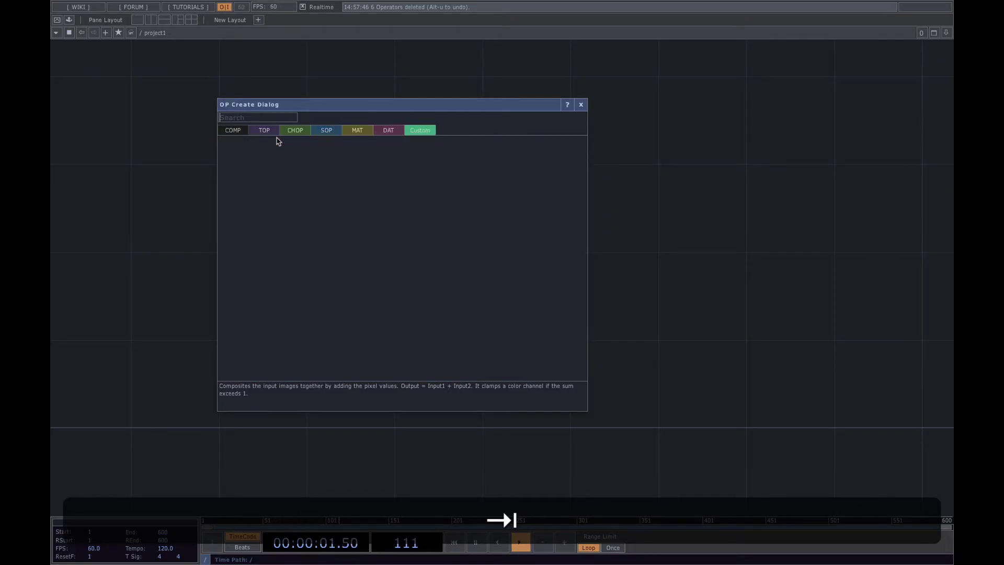
pyautogui.press('Tab')
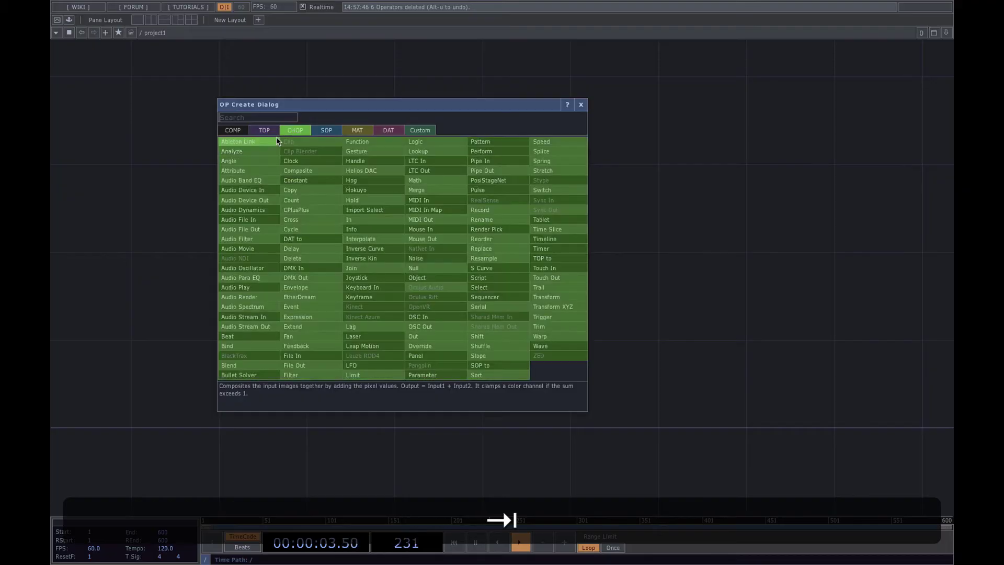
pyautogui.press('Tab')
pyautogui.press('Tab')
pyautogui.press('Tab')
pyautogui.press('Tab')
pyautogui.press('Tab')
pyautogui.press('Tab')
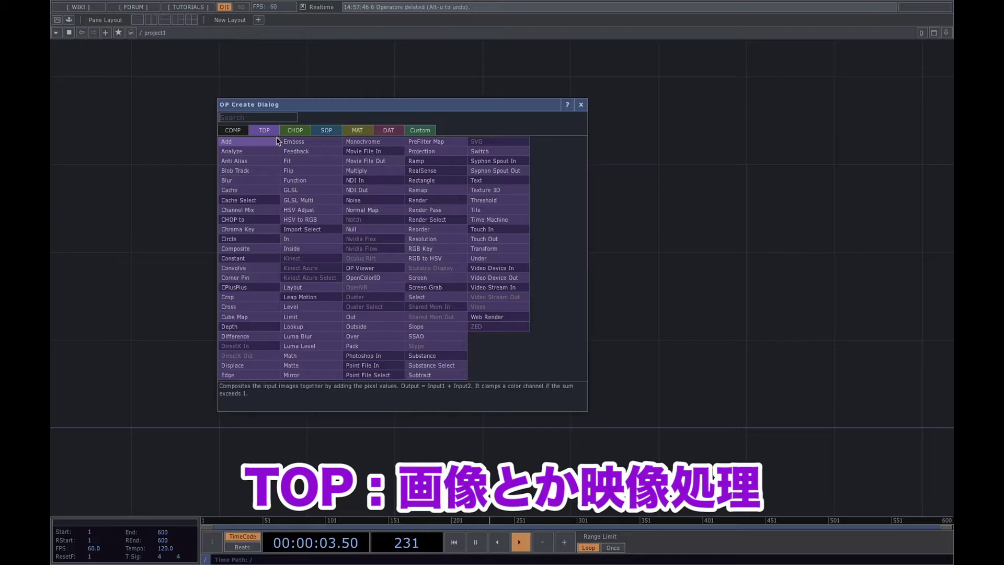
# Examine the CHOP, SOP, MAT, DAT, Custom and COMP operator lists one after another.
pyautogui.press('Tab')
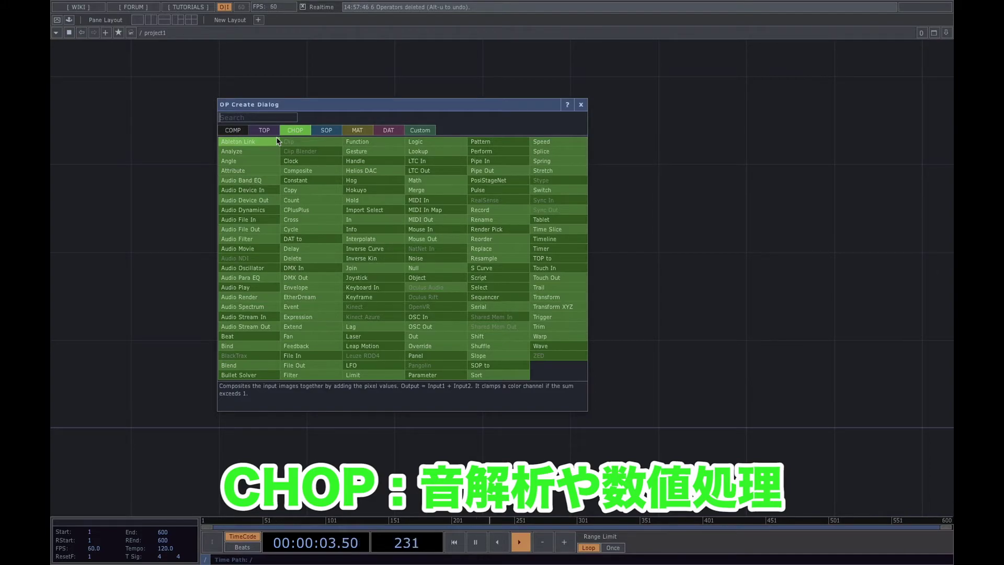
pyautogui.click(326, 129)
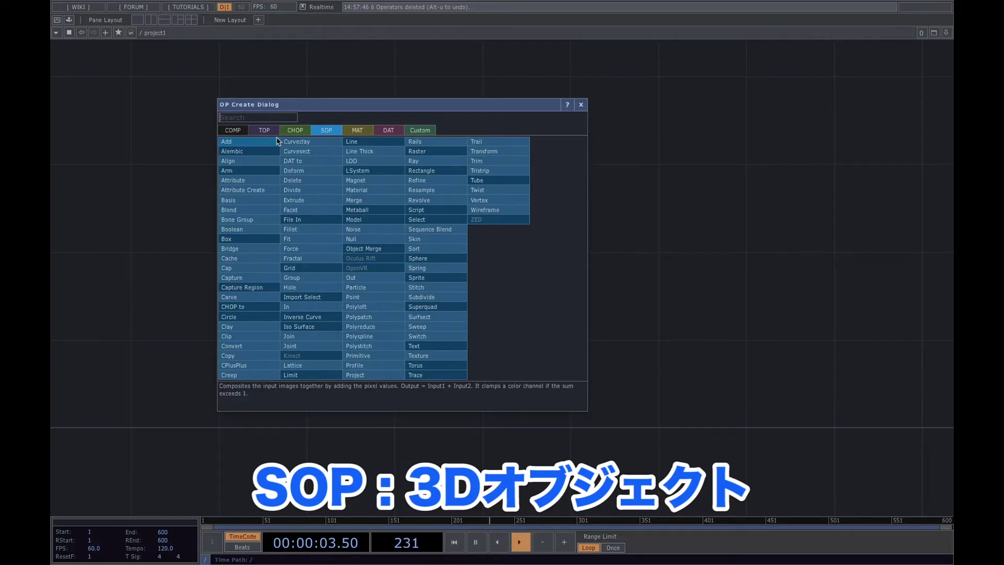
pyautogui.press('Tab')
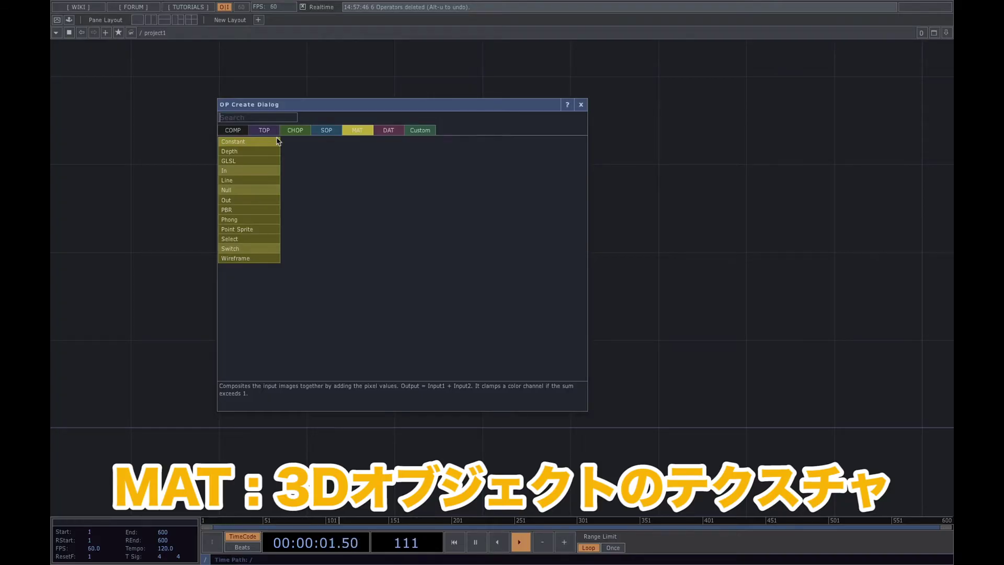
pyautogui.press('Tab')
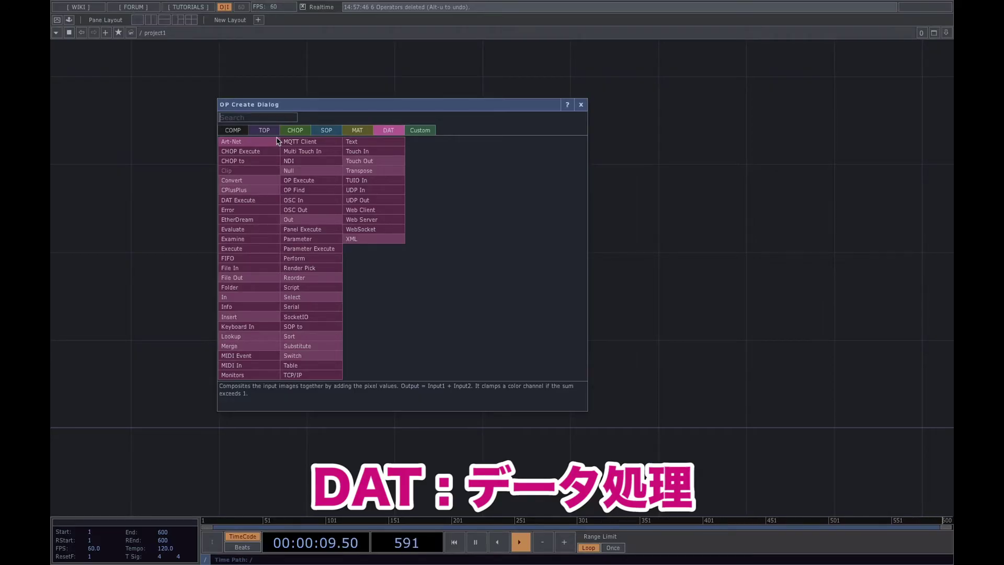
pyautogui.press('Tab')
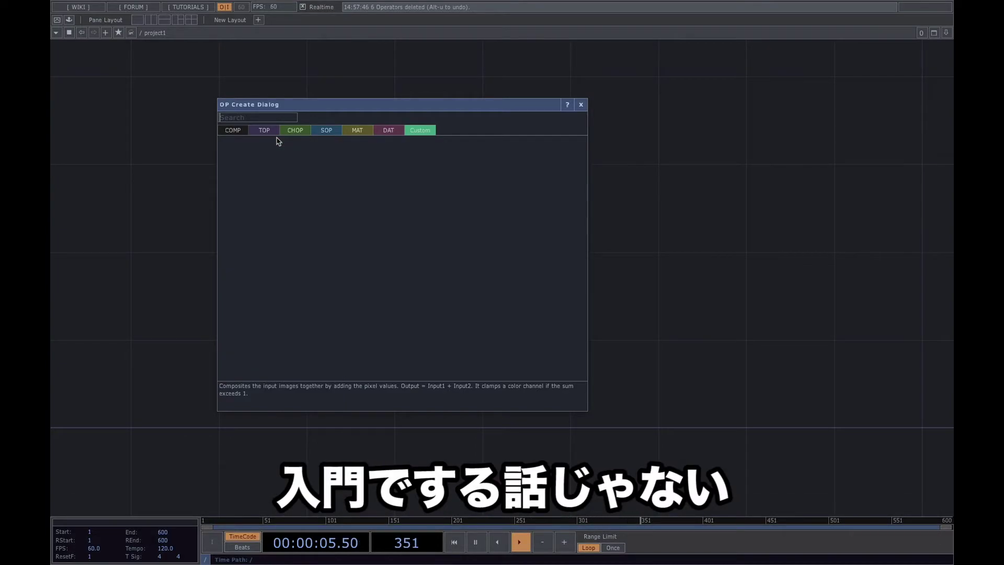
pyautogui.press('Tab')
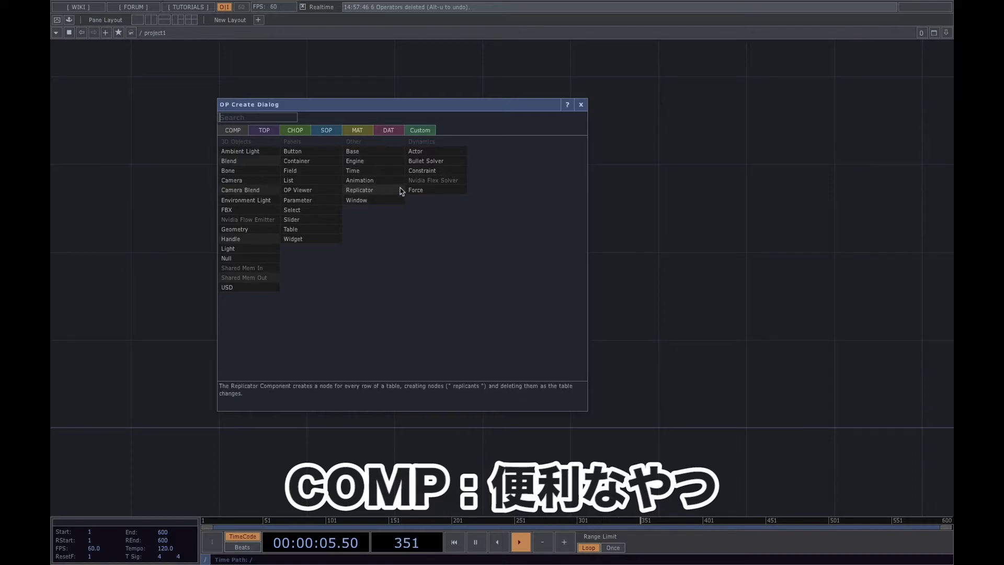
# Review the complete set of operator families once more, ending on the COMP family.
pyautogui.press('Tab')
pyautogui.press('Tab')
pyautogui.press('Tab')
pyautogui.press('Tab')
pyautogui.press('Tab')
pyautogui.press('Tab')
pyautogui.press('Tab')
pyautogui.press('Tab')
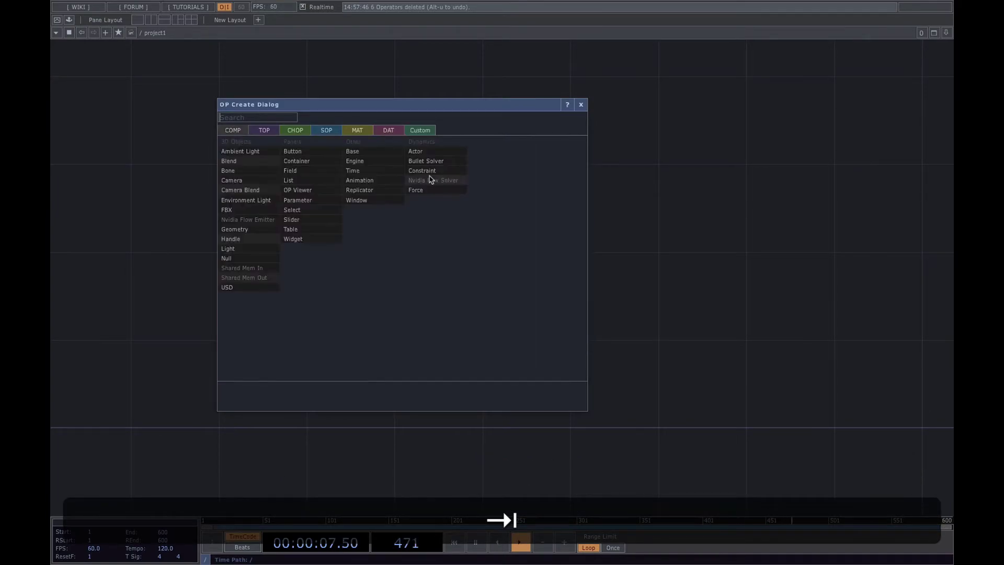
pyautogui.press('Tab')
pyautogui.press('Tab')
pyautogui.press('Tab')
pyautogui.press('Tab')
pyautogui.press('Tab')
pyautogui.press('Tab')
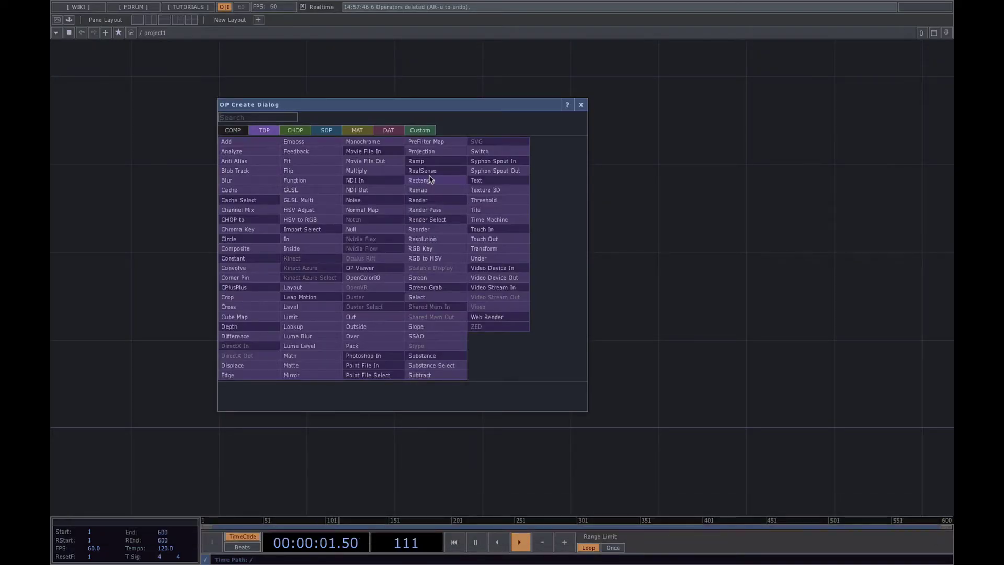
pyautogui.press('Tab')
pyautogui.press('Tab')
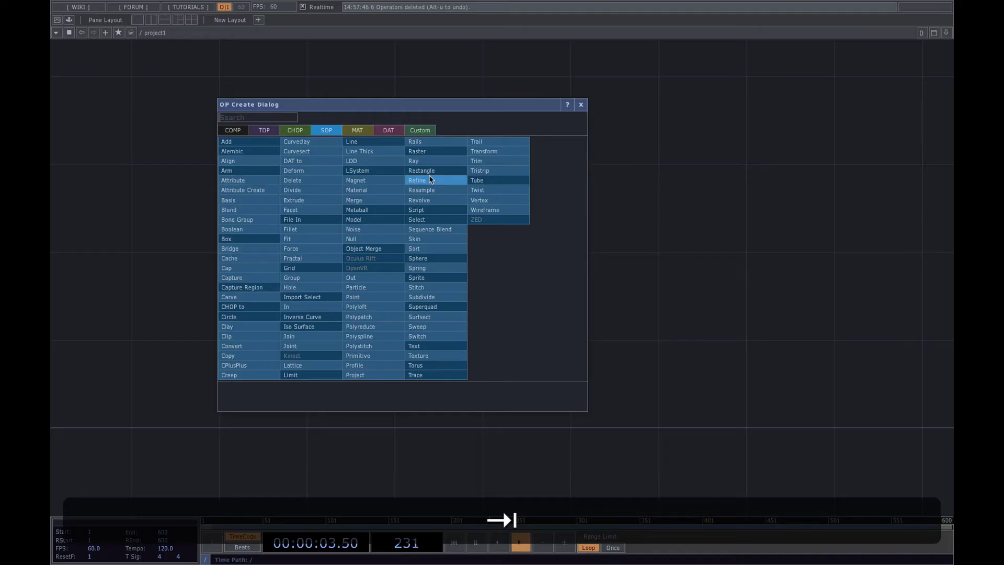
pyautogui.press('Tab')
pyautogui.press('Tab')
pyautogui.press('Tab')
pyautogui.press('Tab')
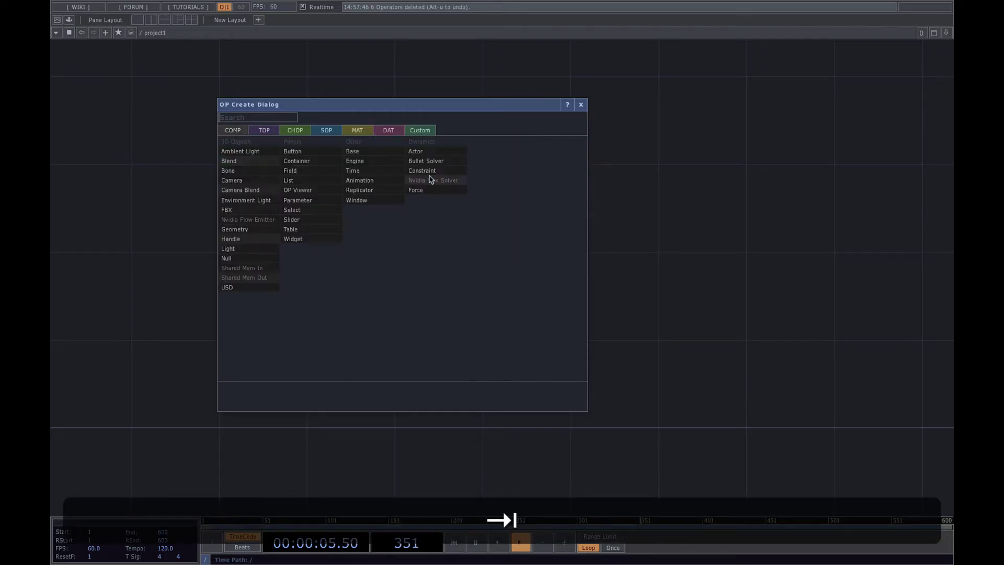
# Compare the TOP and CHOP operator lists by alternating between the two families.
pyautogui.press('Tab')
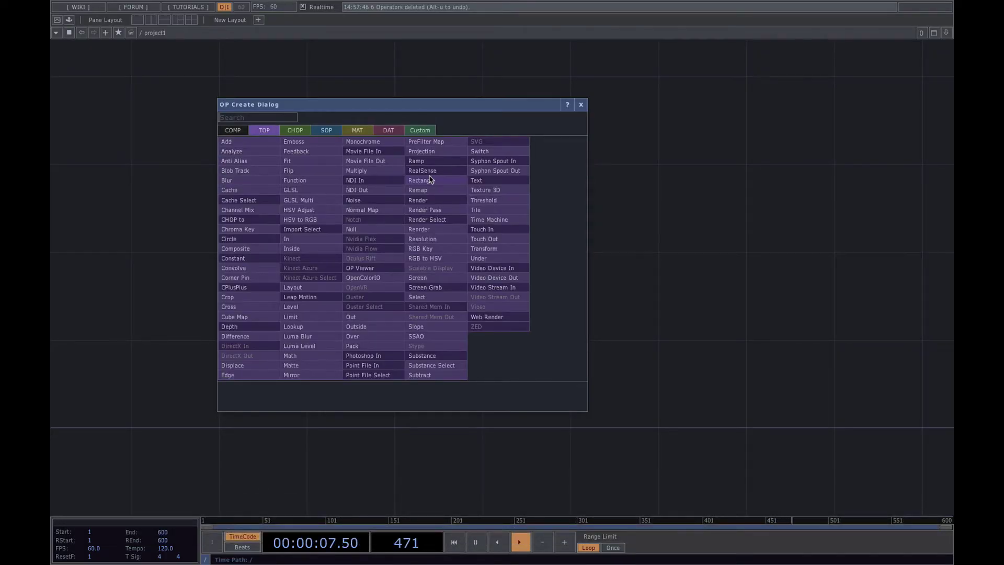
pyautogui.press('Tab')
pyautogui.click(260, 130)
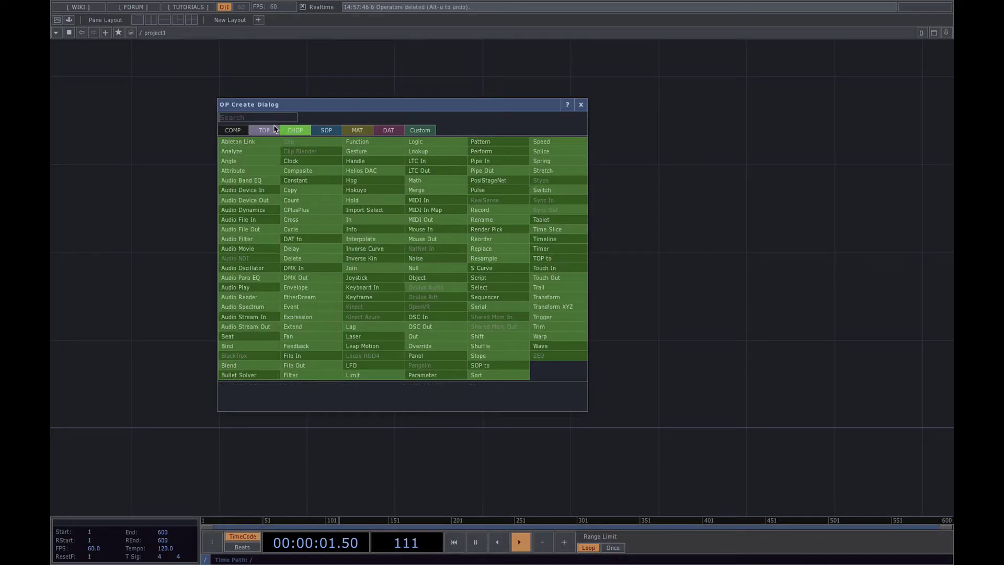
pyautogui.click(268, 131)
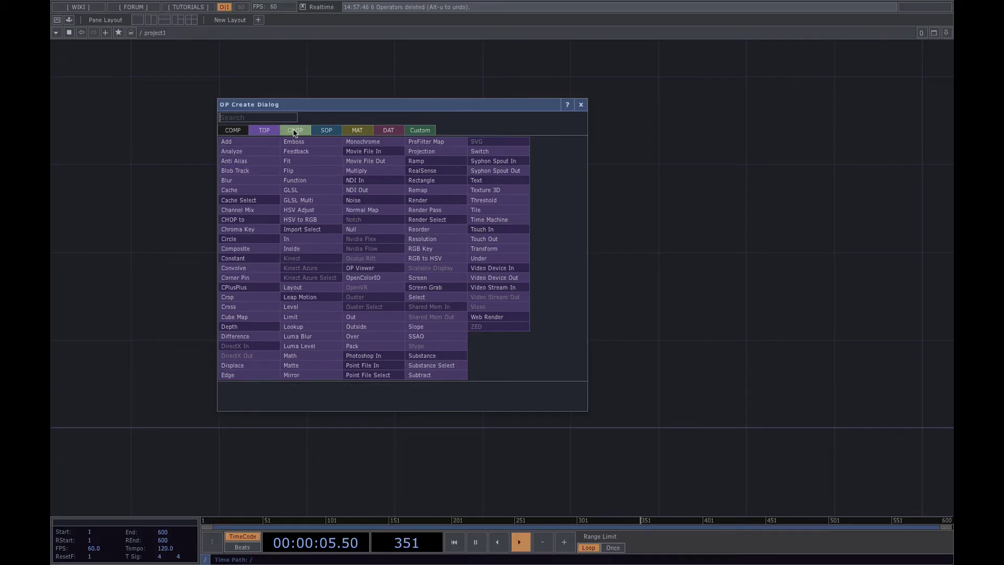
pyautogui.click(294, 132)
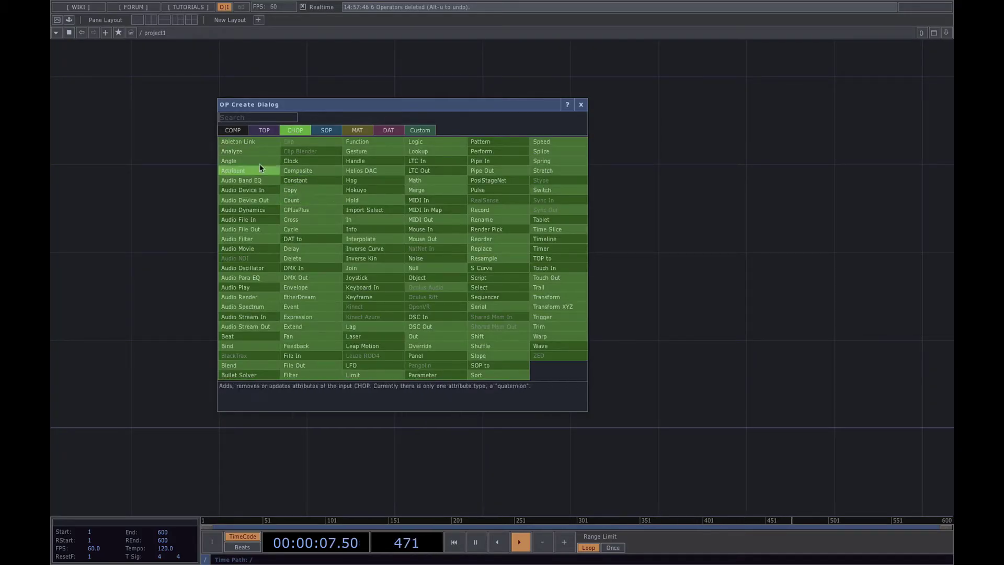
# Search the TOP family for "movie" and place a Movie File In TOP in the empty network.
pyautogui.click(265, 132)
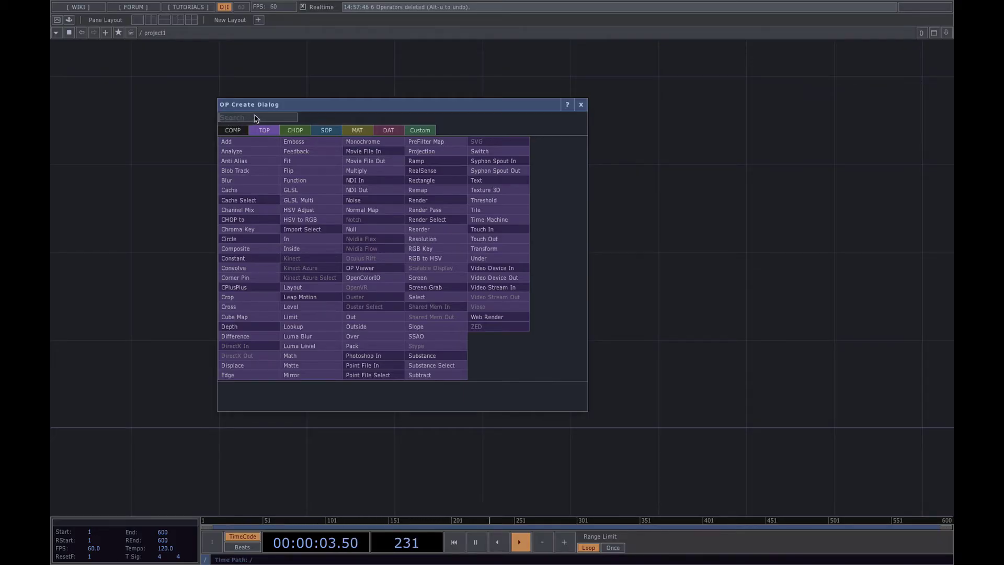
pyautogui.write('movie')
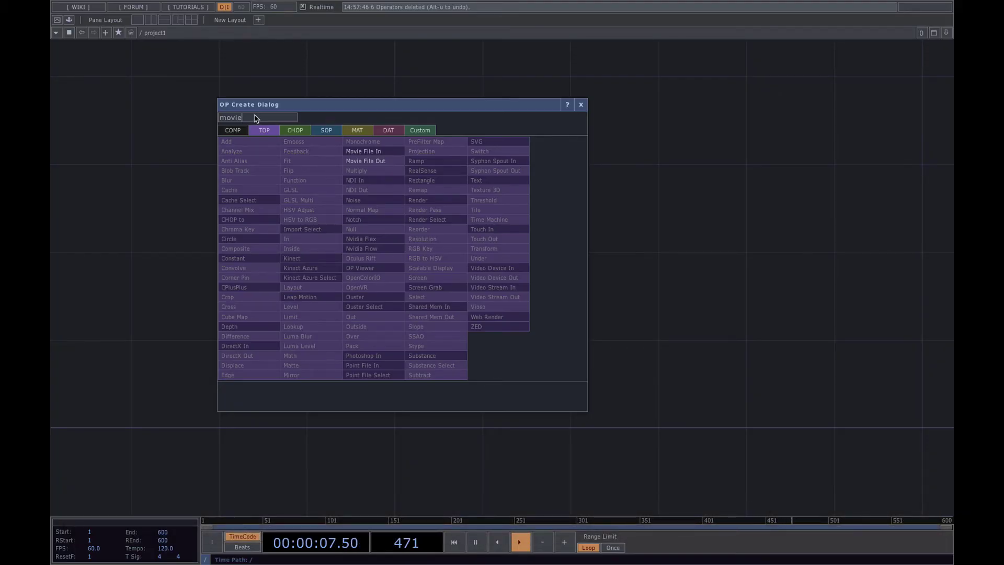
pyautogui.click(365, 151)
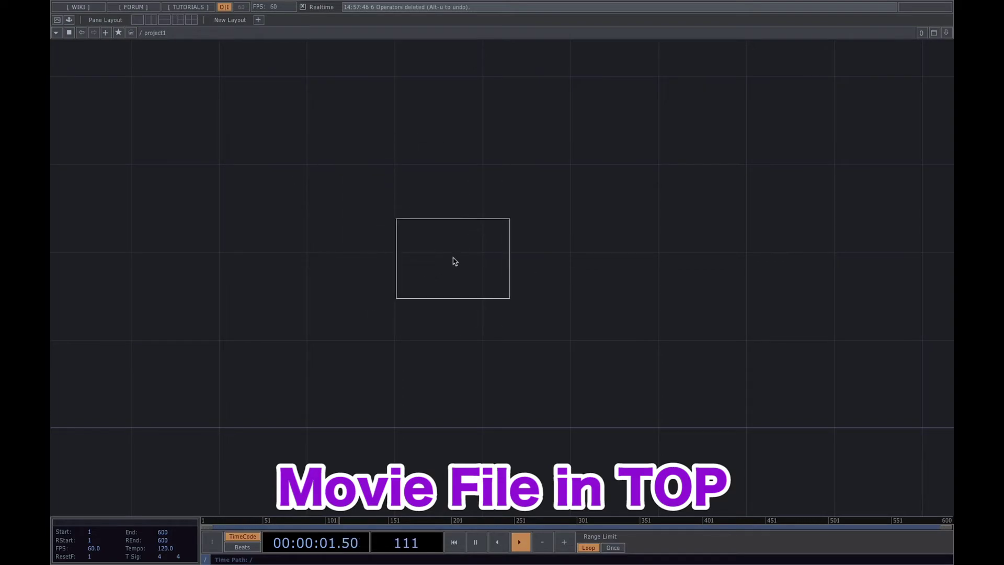
pyautogui.click(454, 261)
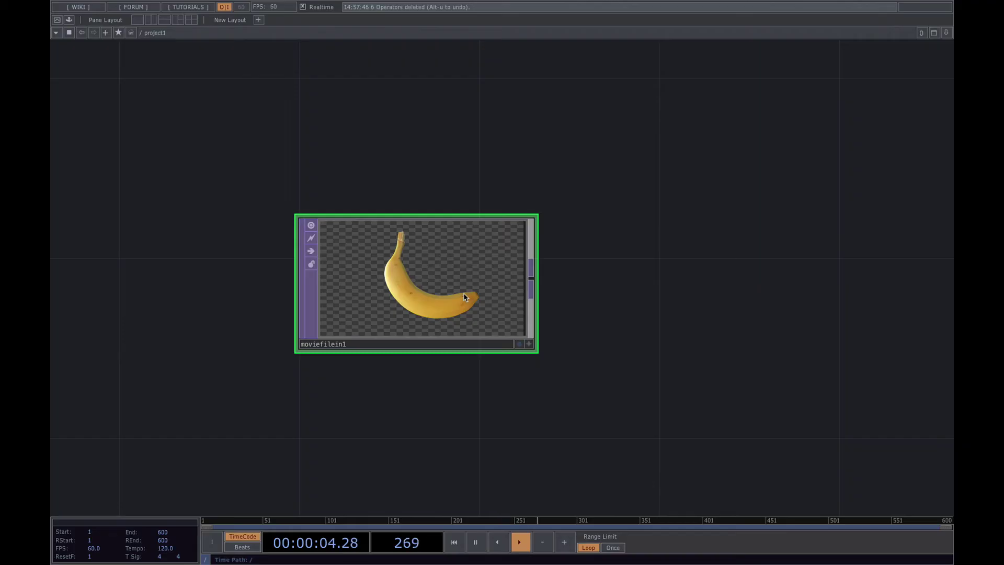
pyautogui.scroll(2, 464, 296)
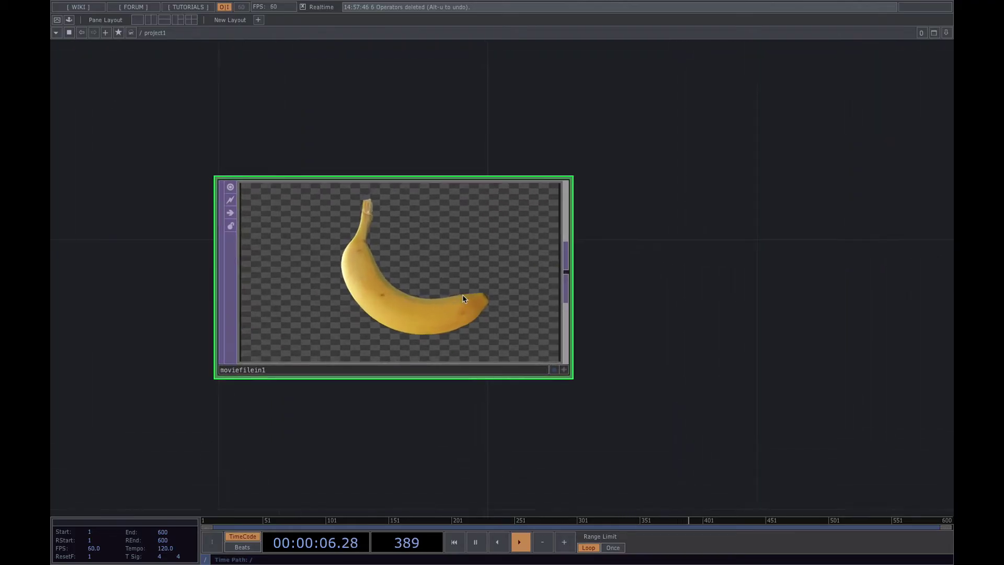
pyautogui.scroll(-2, 463, 295)
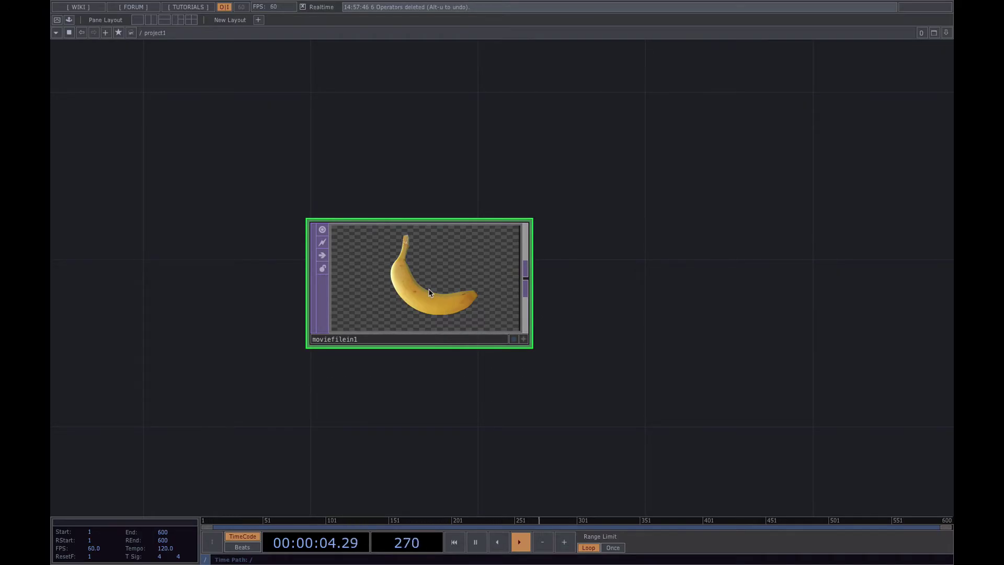
# Show the Movie File In TOP's parameters and load the sample video Count.mov as its file.
pyautogui.press('p')
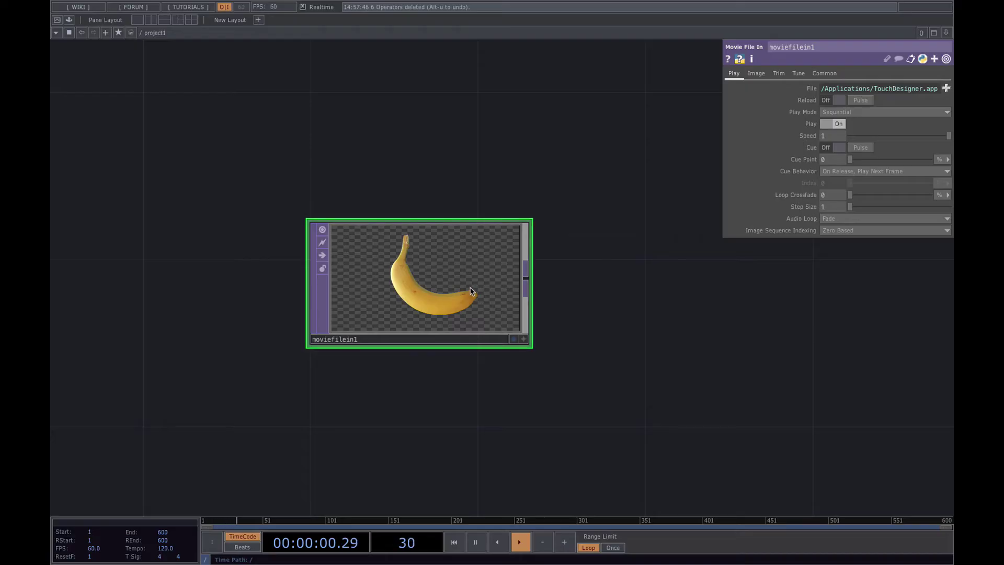
pyautogui.scroll(4, 470, 291)
pyautogui.scroll(-2, 474, 286)
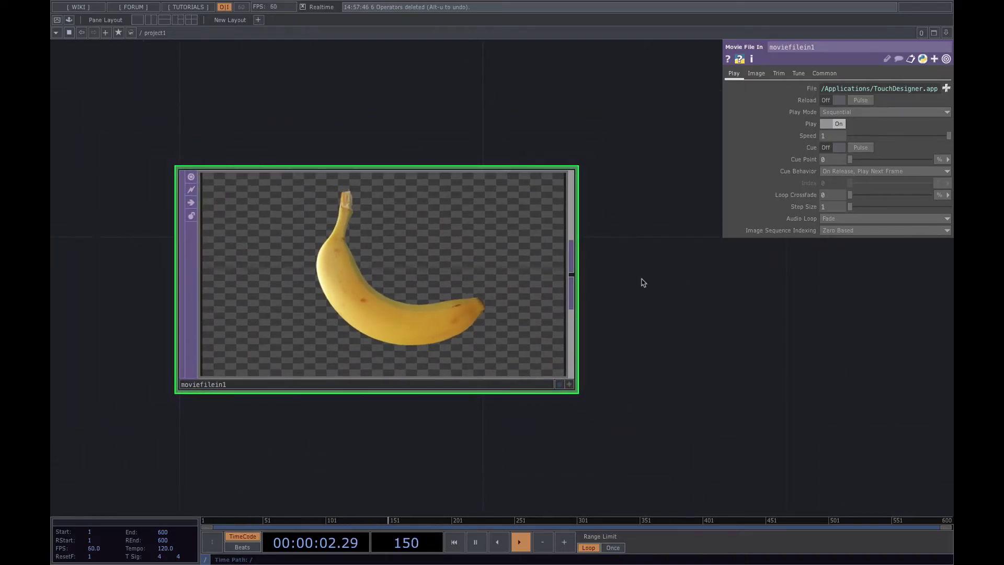
pyautogui.moveTo(701, 300); pyautogui.dragTo(731, 298)
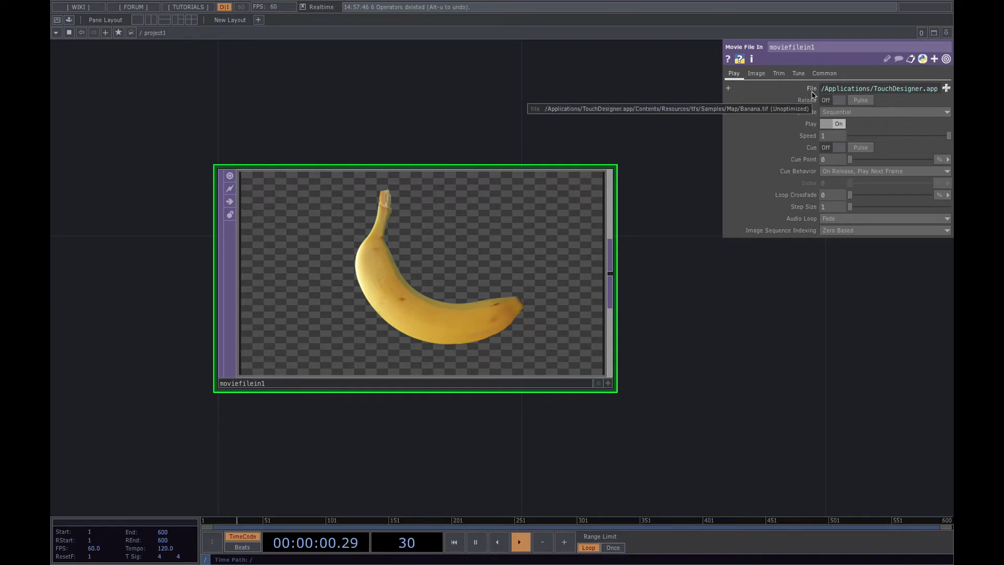
pyautogui.click(945, 88)
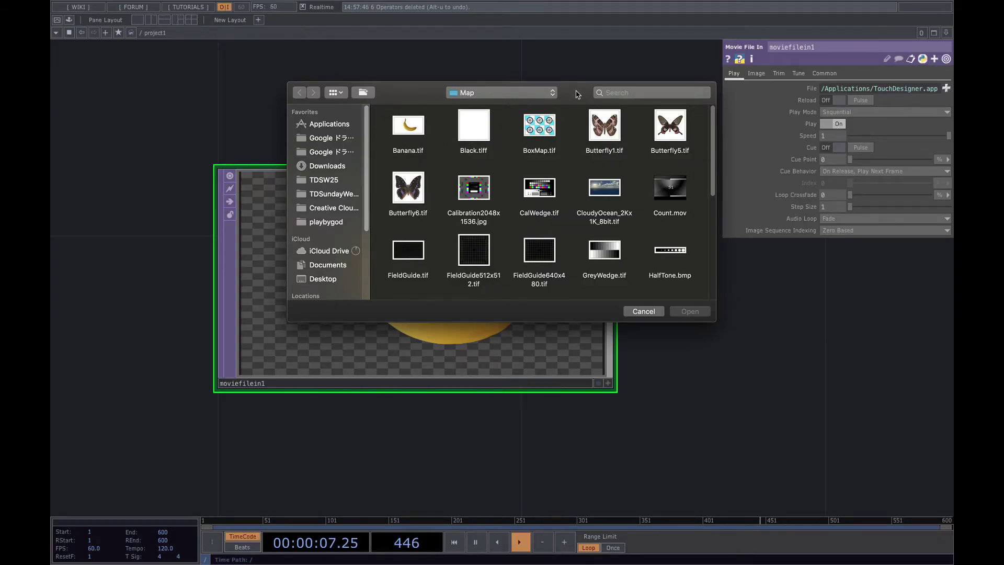
pyautogui.moveTo(577, 95); pyautogui.dragTo(573, 111)
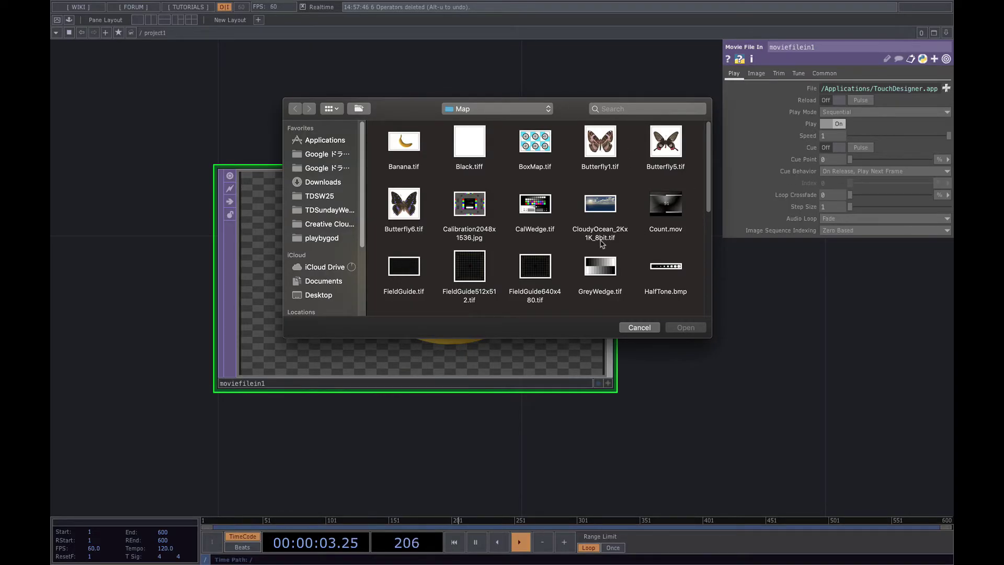
pyautogui.doubleClick(677, 208)
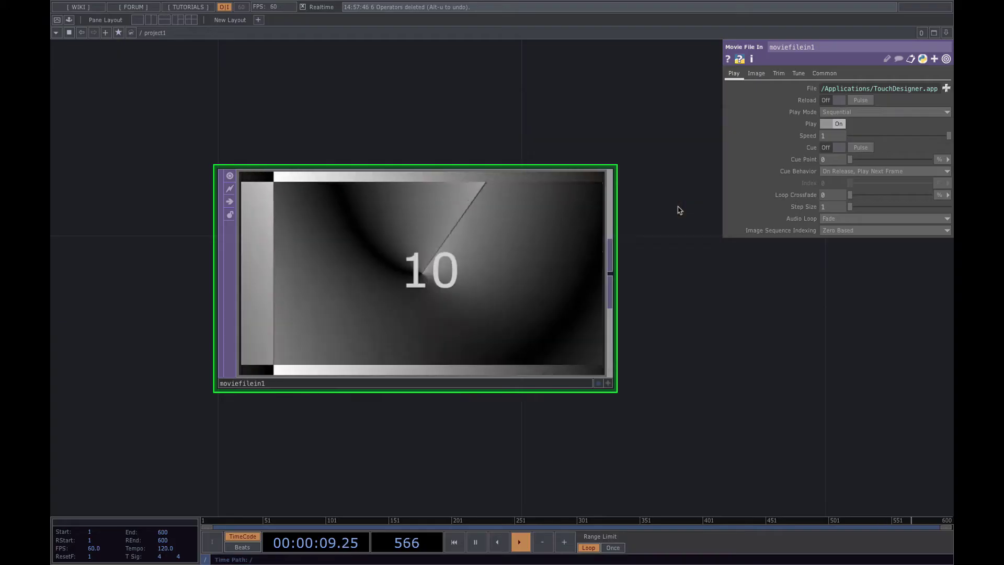
pyautogui.scroll(2, 358, 272)
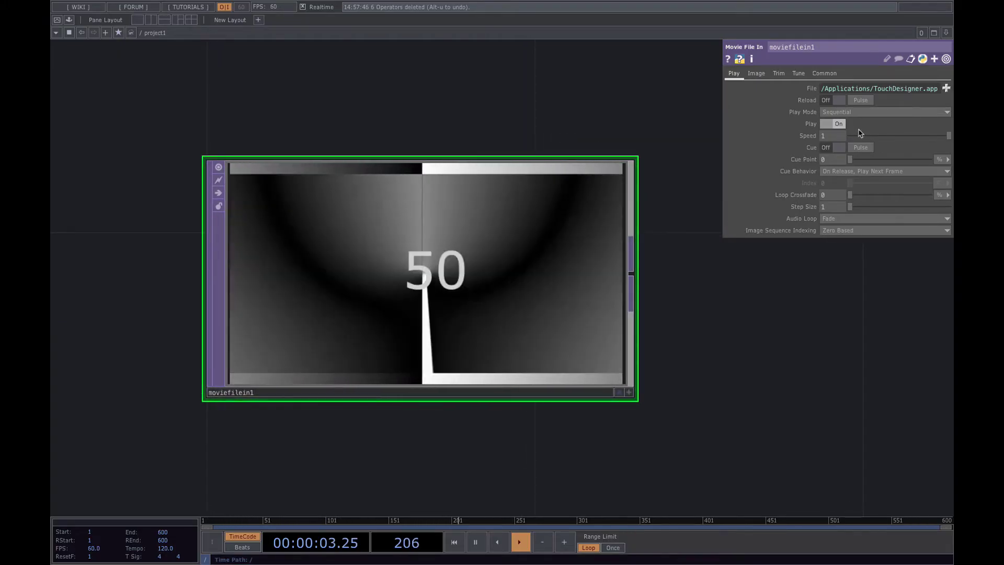
# Load Banana.tif from the Map samples folder into the Movie File In TOP.
pyautogui.click(946, 88)
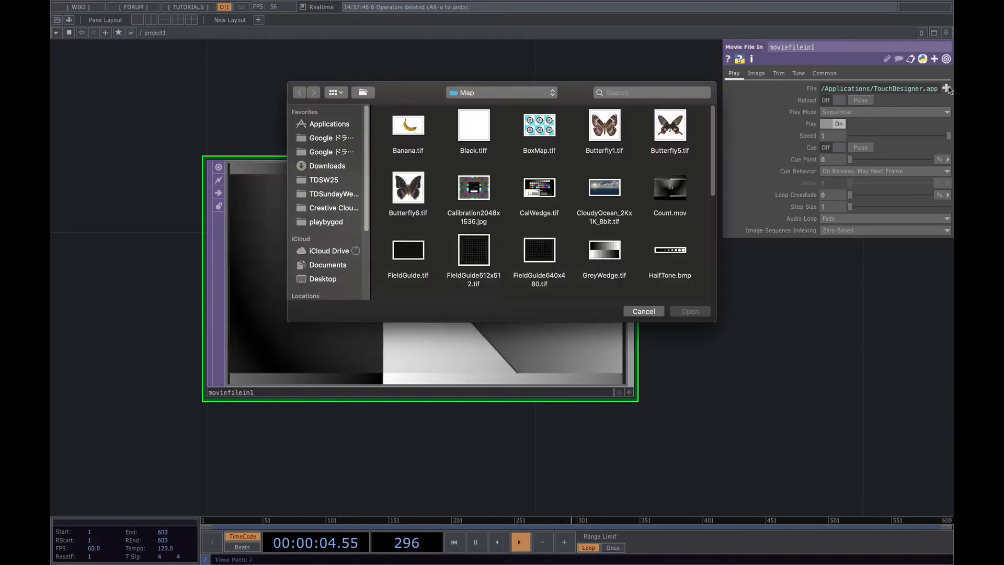
pyautogui.click(411, 127)
pyautogui.doubleClick(410, 127)
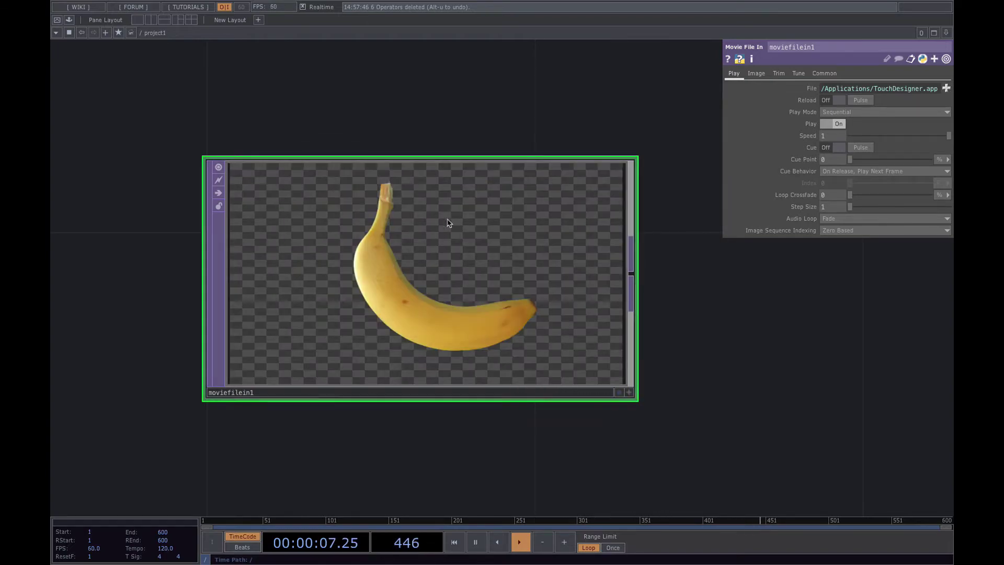
# Toggle the Movie File In TOP's parameter window off and on several times, leaving it hidden.
pyautogui.scroll(-2, 449, 218)
pyautogui.moveTo(701, 301); pyautogui.dragTo(481, 235)
pyautogui.scroll(-5, 512, 296)
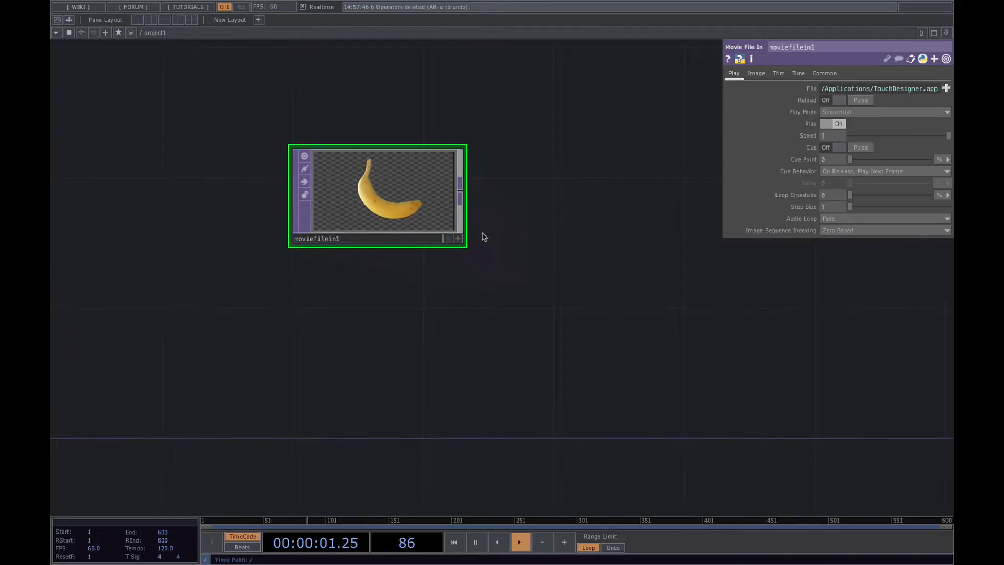
pyautogui.scroll(4, 481, 235)
pyautogui.moveTo(728, 321); pyautogui.dragTo(582, 303)
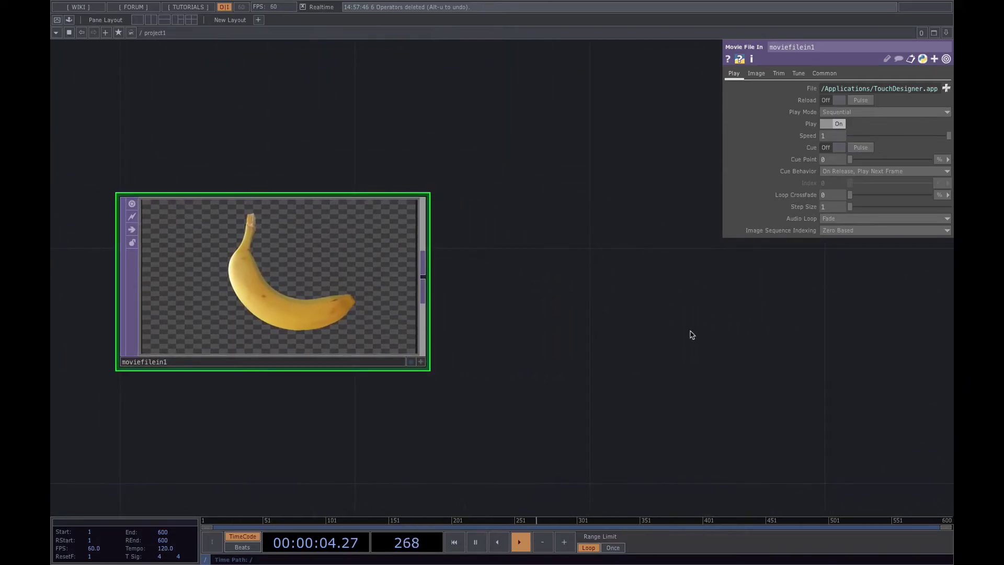
pyautogui.press('p')
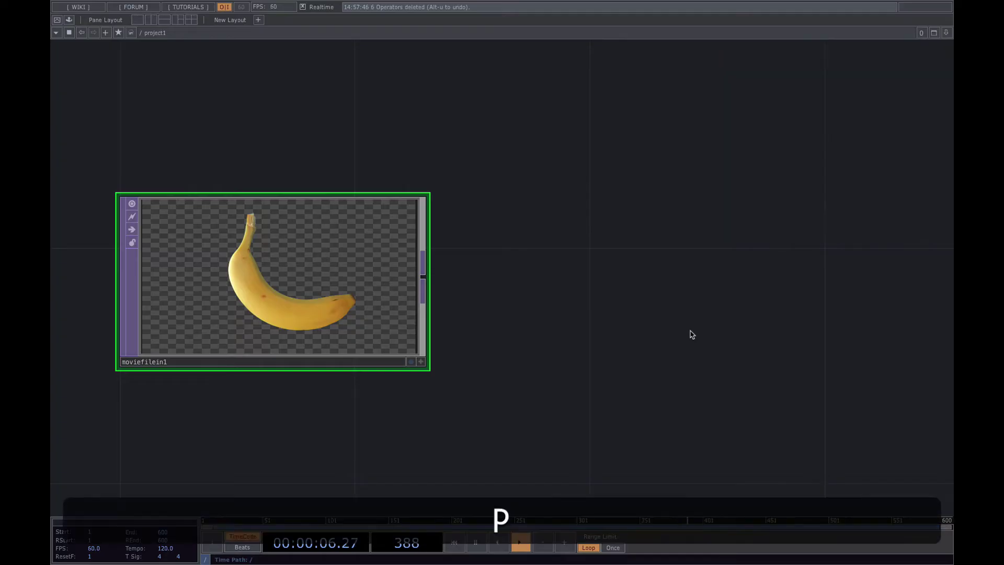
pyautogui.press('p')
pyautogui.press('p')
pyautogui.press('p')
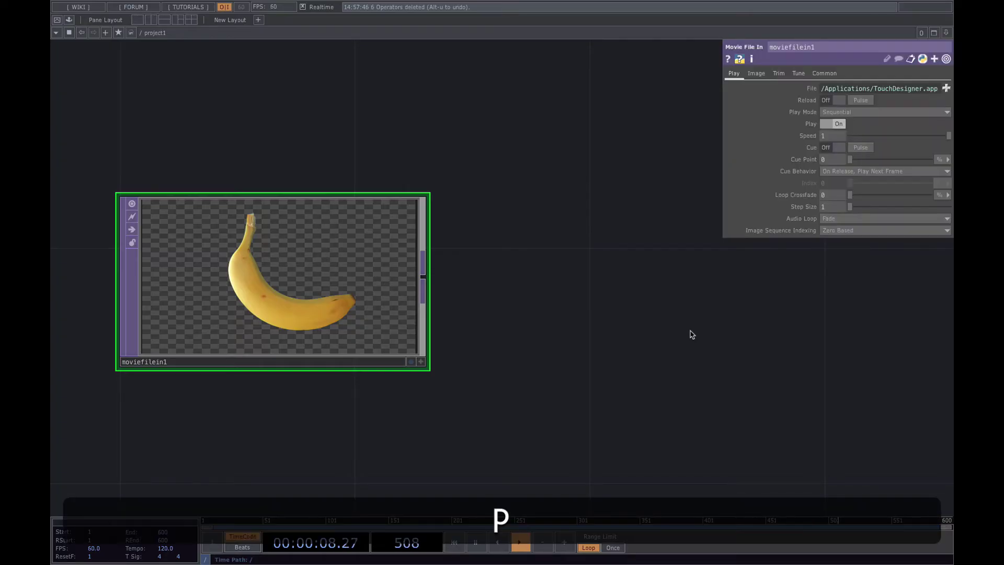
pyautogui.press('p')
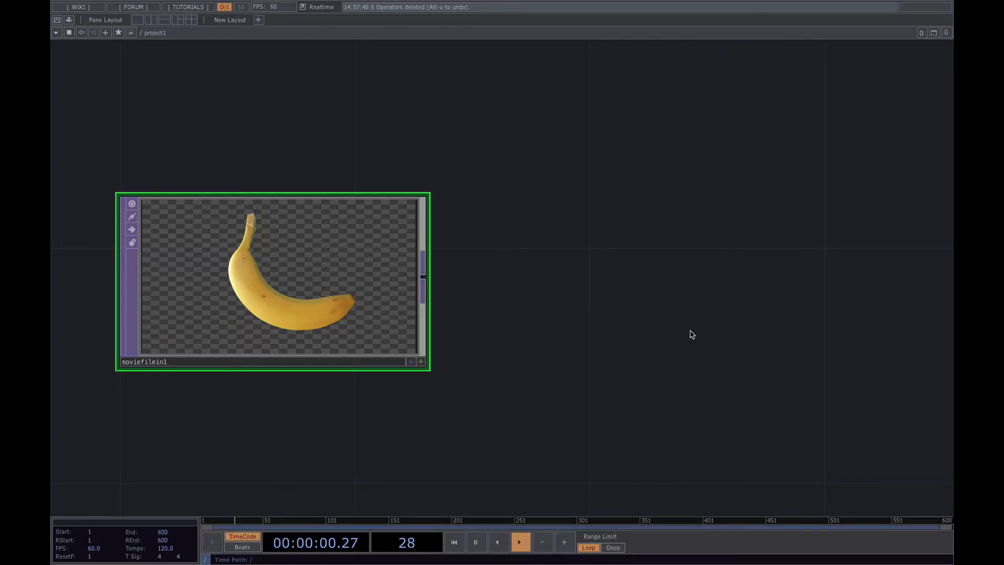
# Search the TOP family for "transform" and place a Transform TOP beside the Movie File In TOP.
pyautogui.press('Tab')
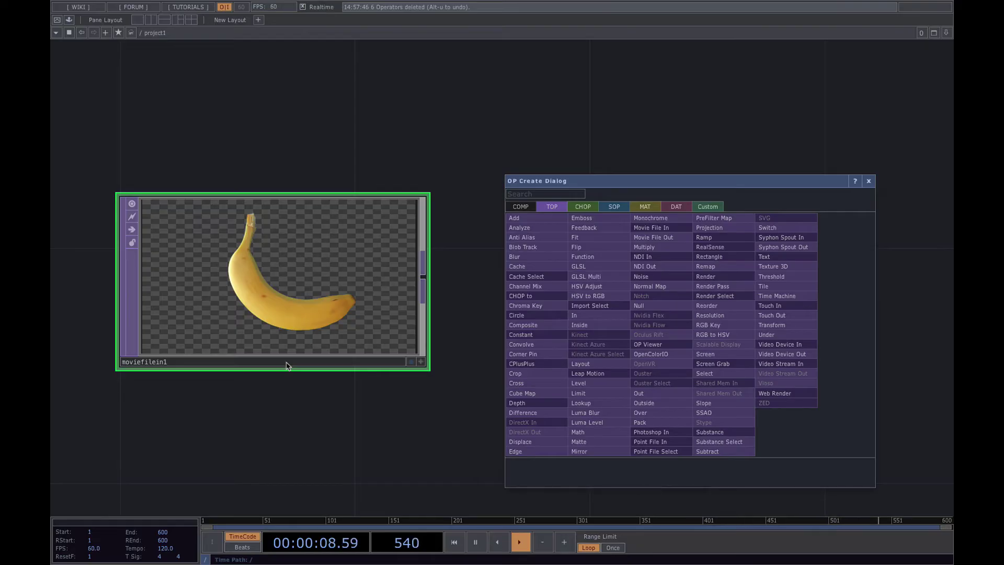
pyautogui.click(555, 195)
pyautogui.write('tra')
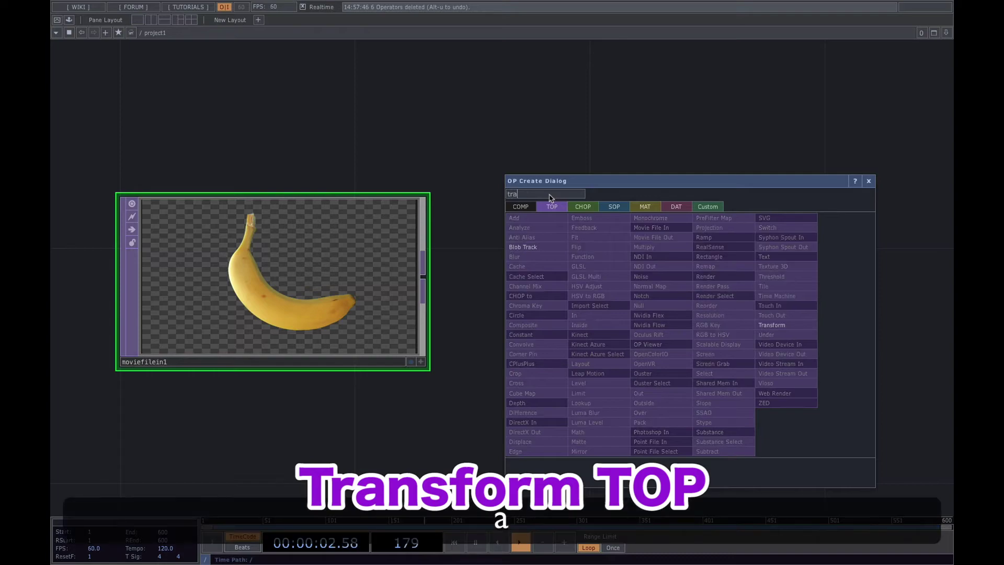
pyautogui.write('nsform')
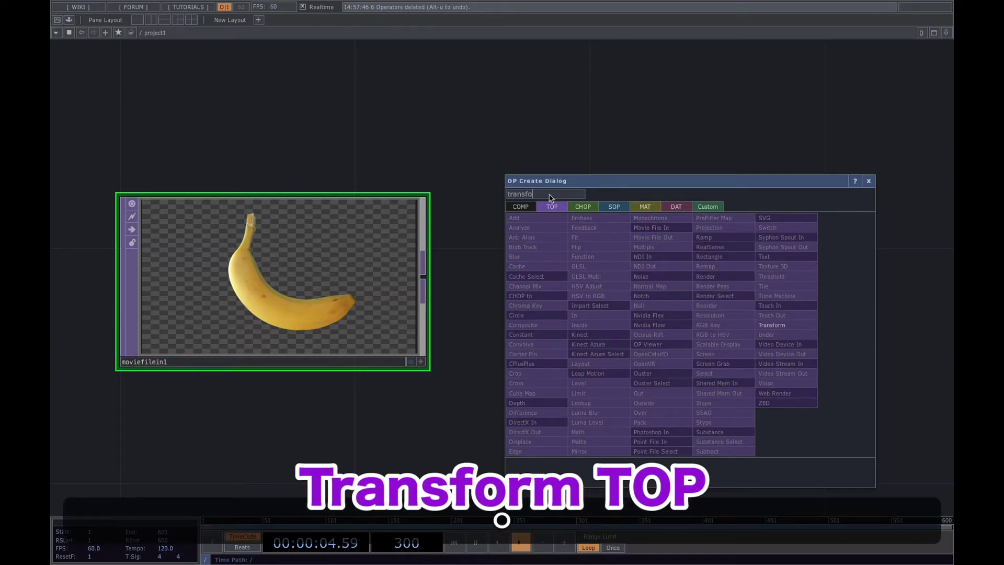
pyautogui.click(799, 328)
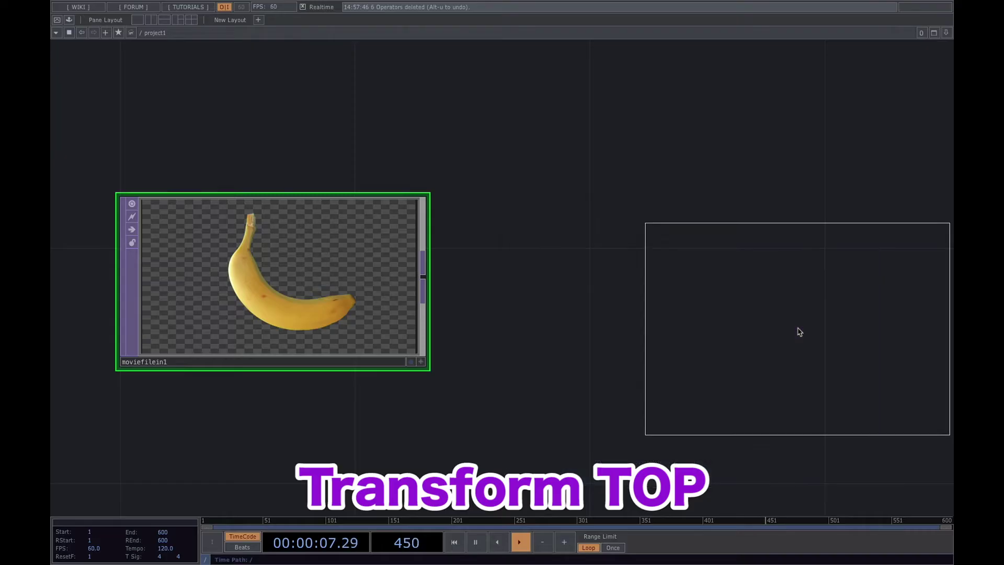
pyautogui.click(707, 287)
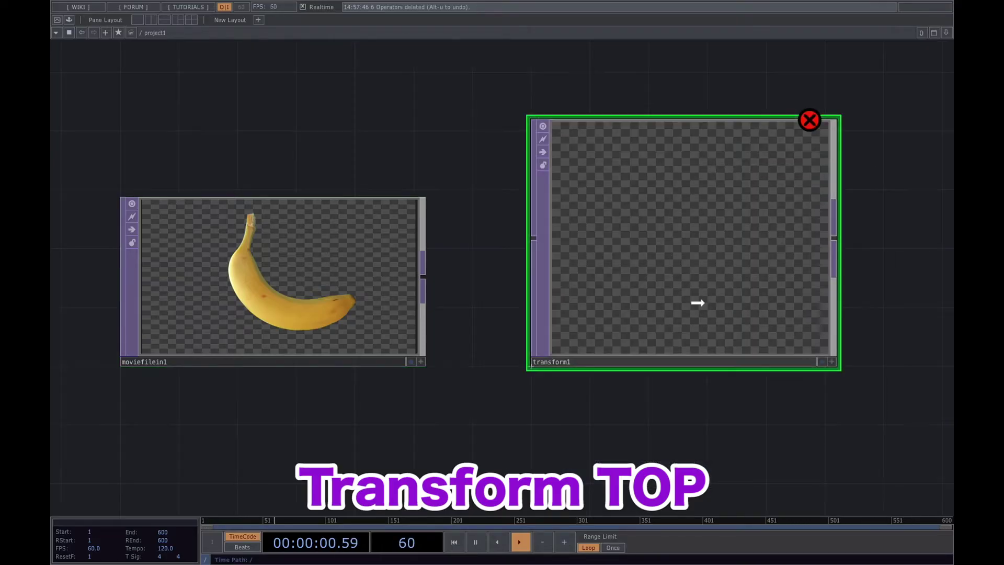
pyautogui.moveTo(697, 300); pyautogui.dragTo(704, 323)
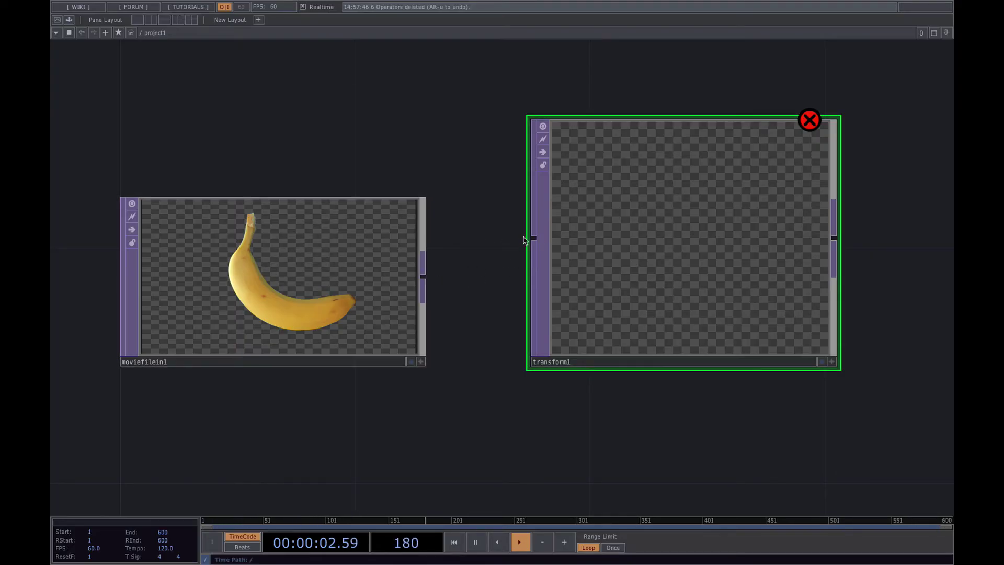
# Connect the Movie File In TOP's output to the Transform TOP's input.
pyautogui.moveTo(423, 277); pyautogui.dragTo(533, 239)
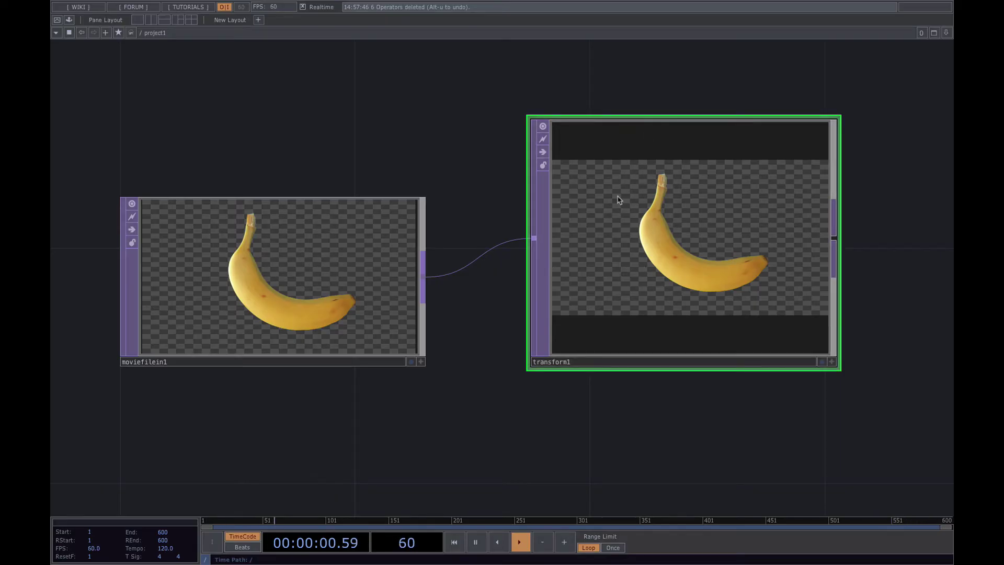
pyautogui.scroll(-2, 630, 236)
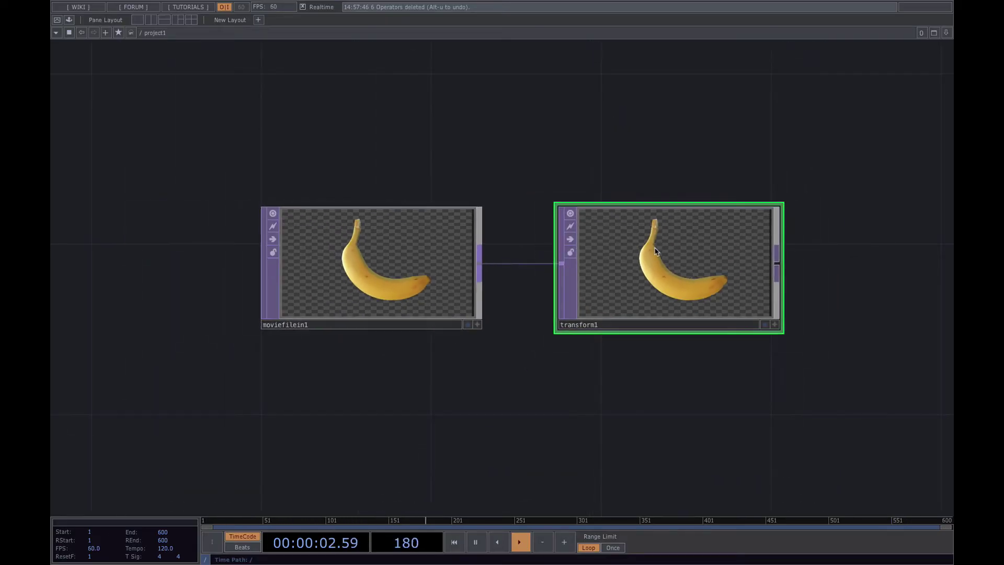
pyautogui.moveTo(599, 177); pyautogui.dragTo(491, 220)
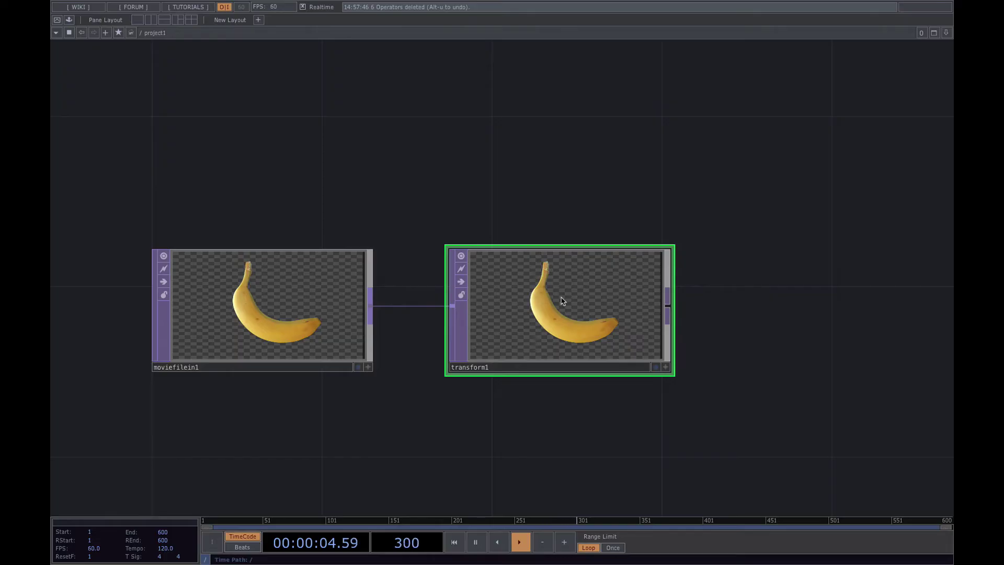
# Show the Transform TOP's parameters and vary Rotate in both directions, leaving it at -52.
pyautogui.scroll(1, 570, 241)
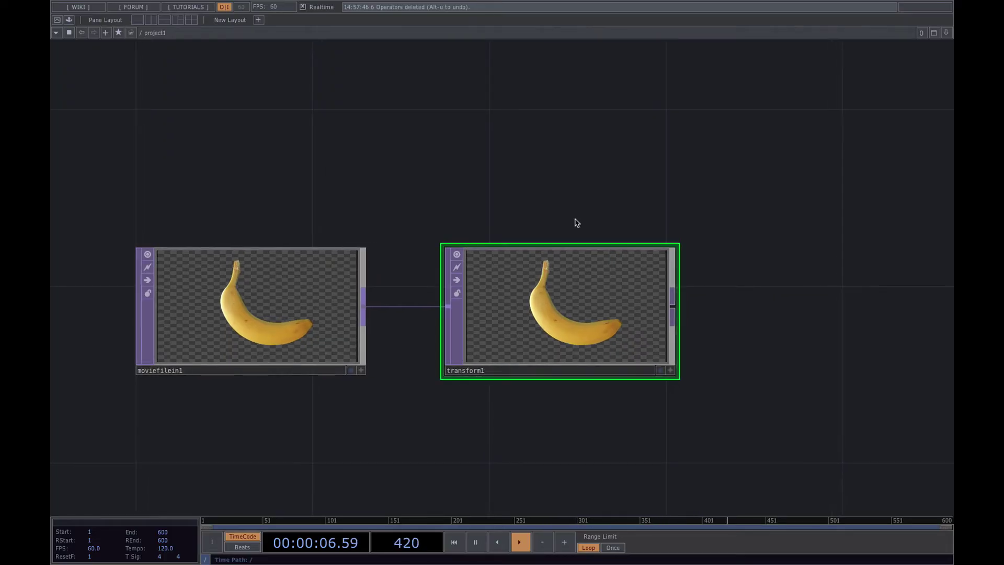
pyautogui.moveTo(586, 209); pyautogui.dragTo(523, 214)
pyautogui.scroll(-1, 523, 215)
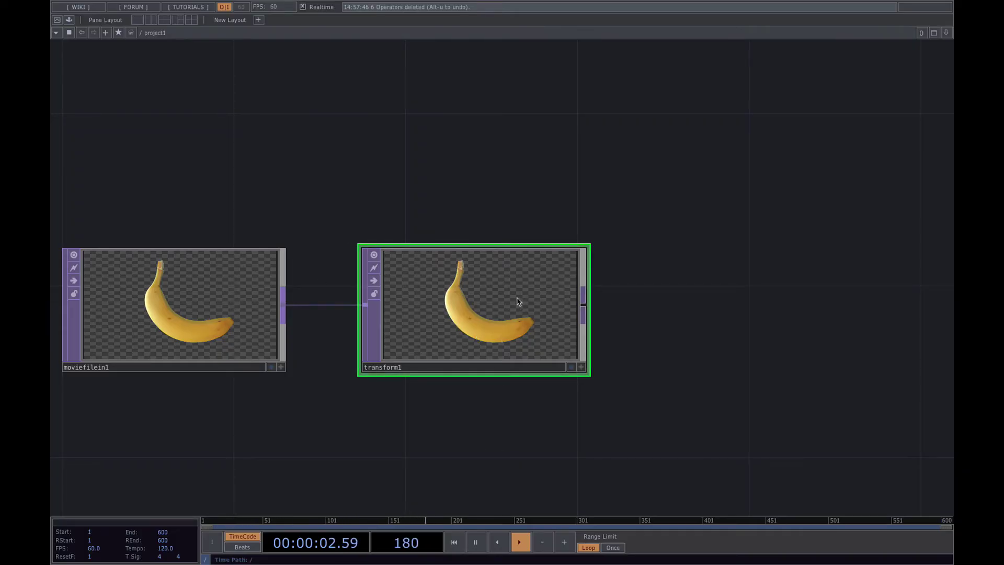
pyautogui.press('p')
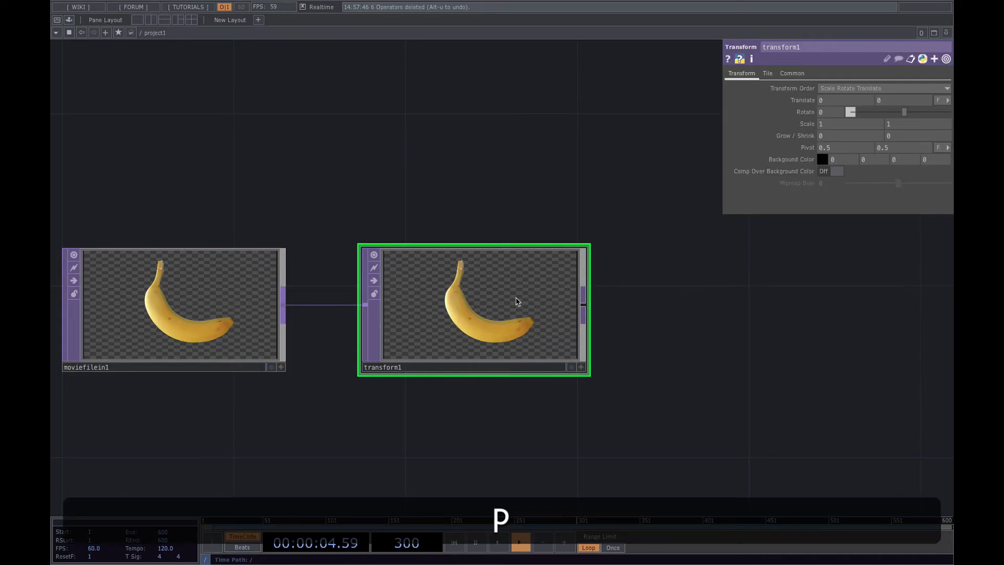
pyautogui.moveTo(642, 180); pyautogui.dragTo(689, 199)
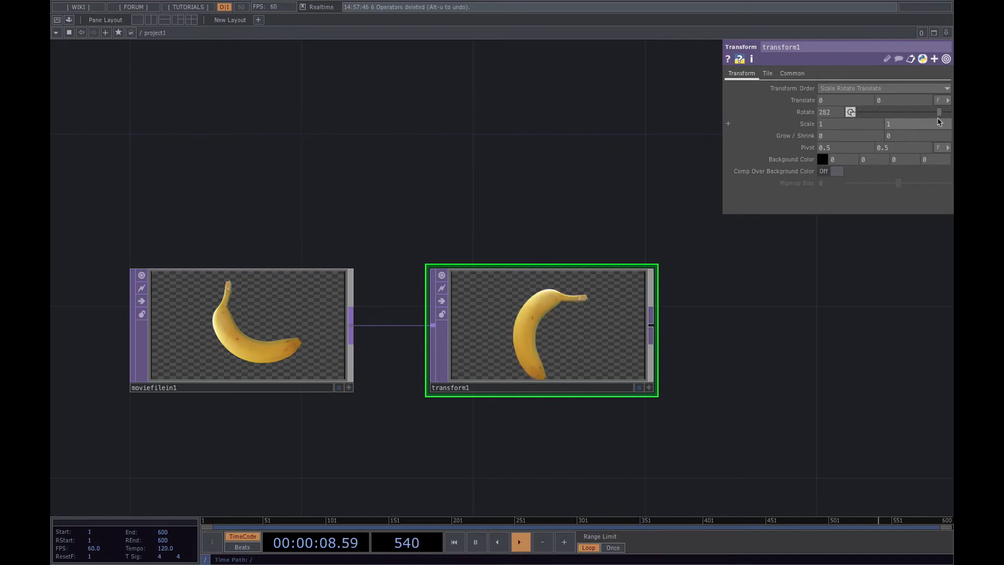
pyautogui.moveTo(928, 124); pyautogui.dragTo(878, 116)
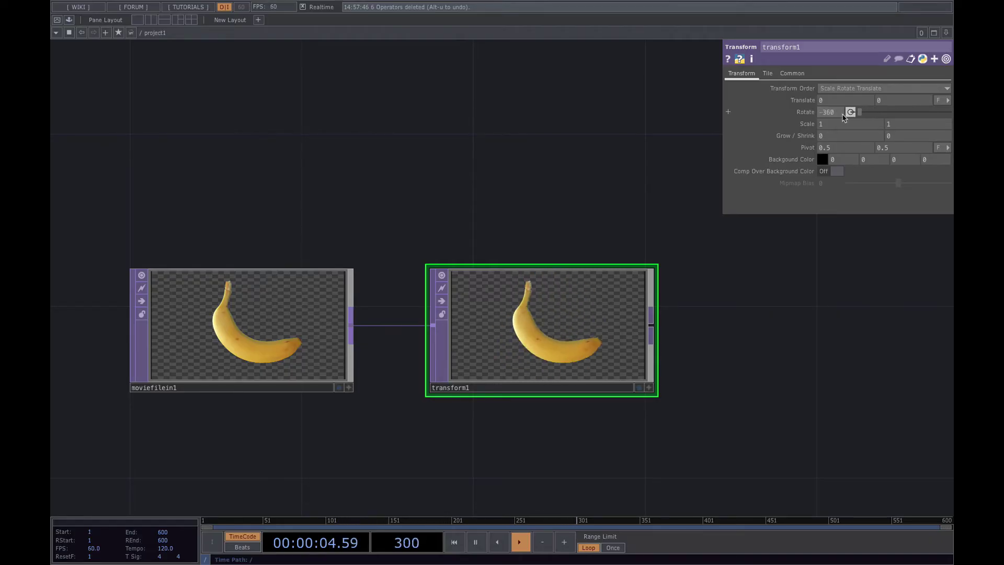
pyautogui.moveTo(887, 119); pyautogui.dragTo(942, 115)
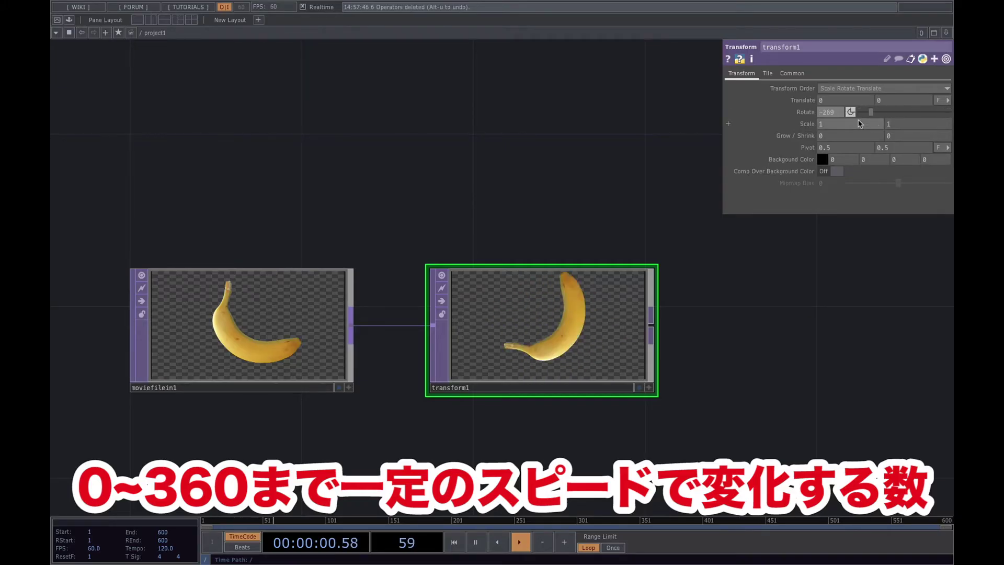
pyautogui.moveTo(943, 115); pyautogui.dragTo(912, 119)
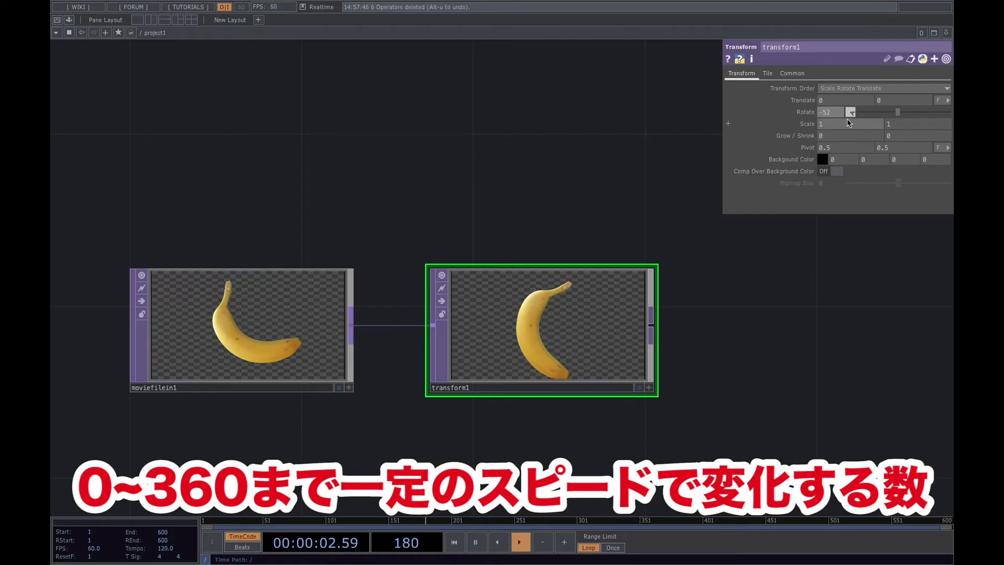
pyautogui.moveTo(587, 227); pyautogui.dragTo(581, 265)
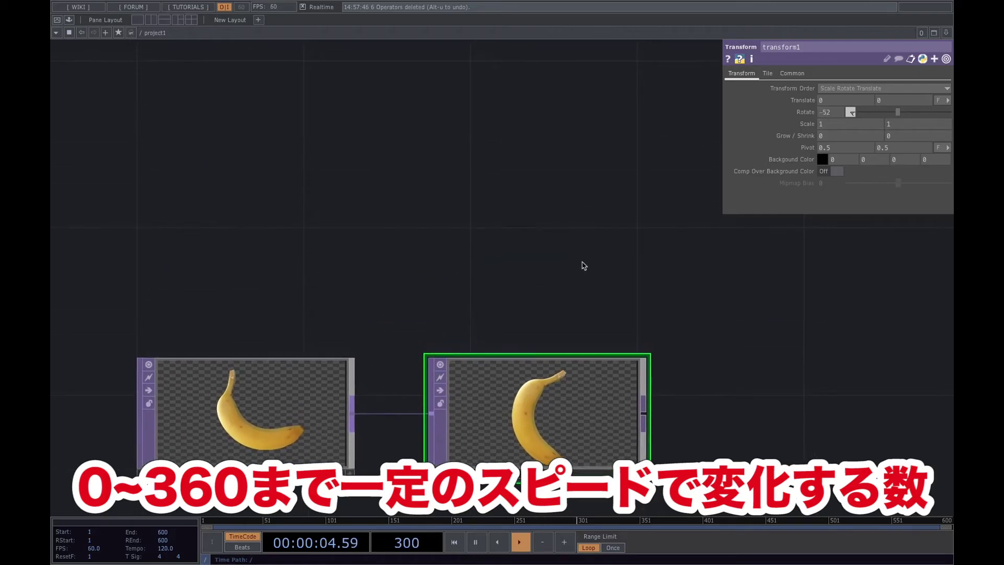
pyautogui.moveTo(459, 216); pyautogui.dragTo(468, 193)
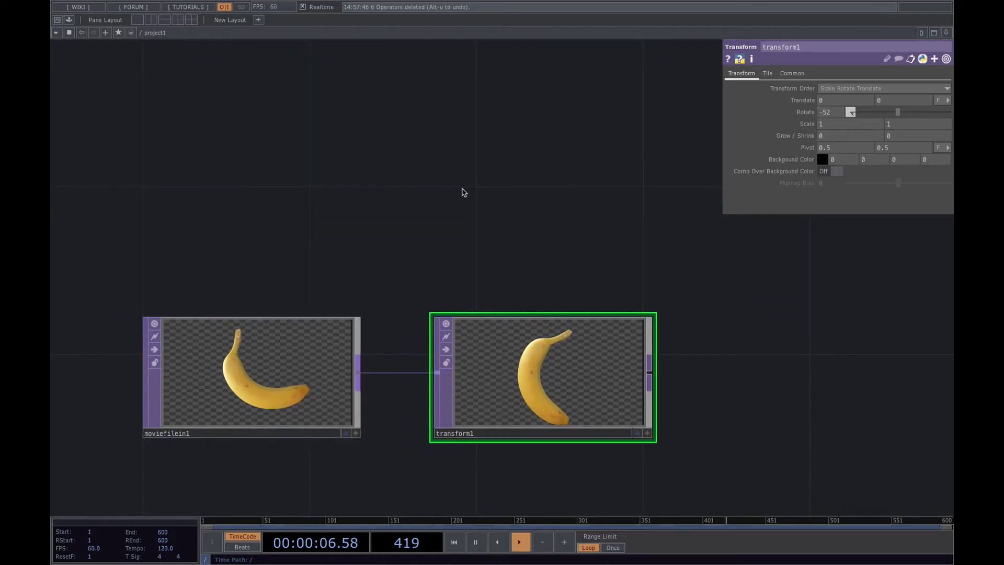
pyautogui.press('Tab')
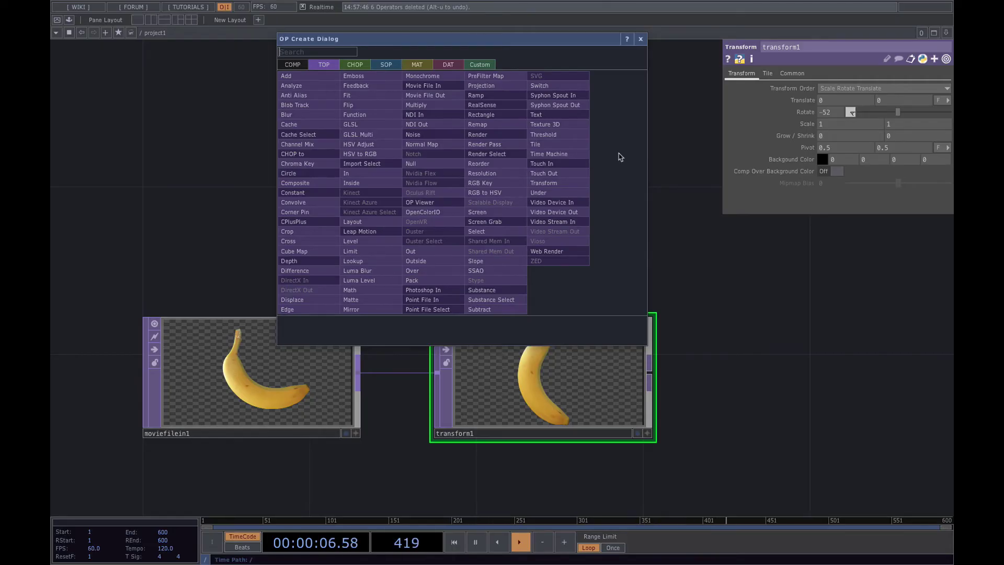
pyautogui.press('Tab')
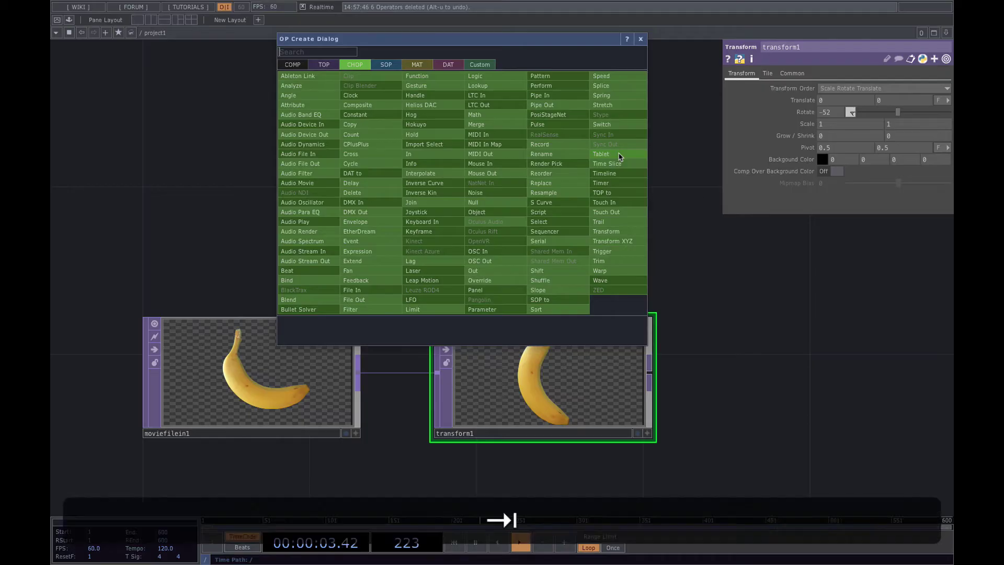
pyautogui.press('Escape')
# Search the CHOP family for "lfo" and place an LFO CHOP above the Movie File In TOP.
pyautogui.press('Tab')
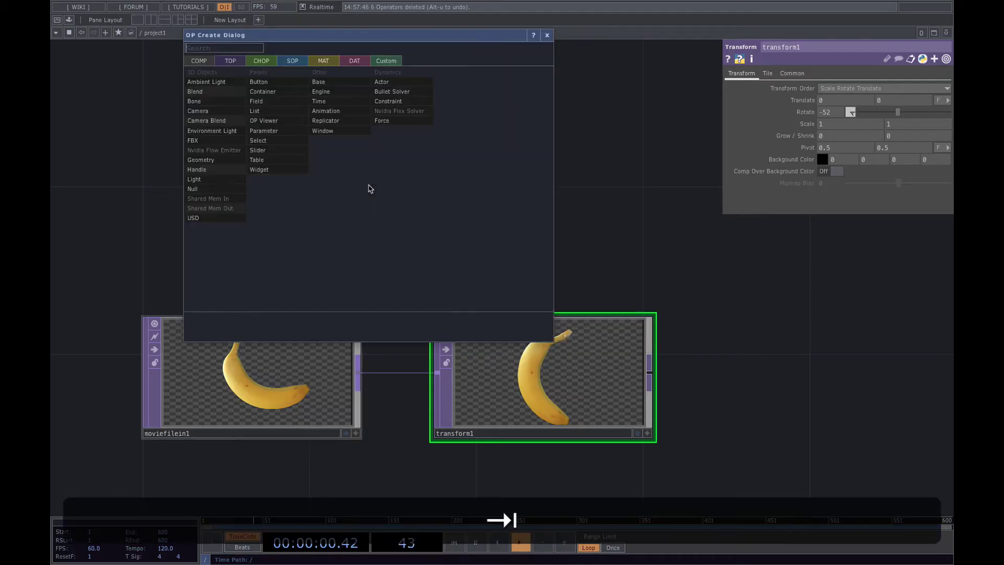
pyautogui.press('Tab')
pyautogui.press('Tab')
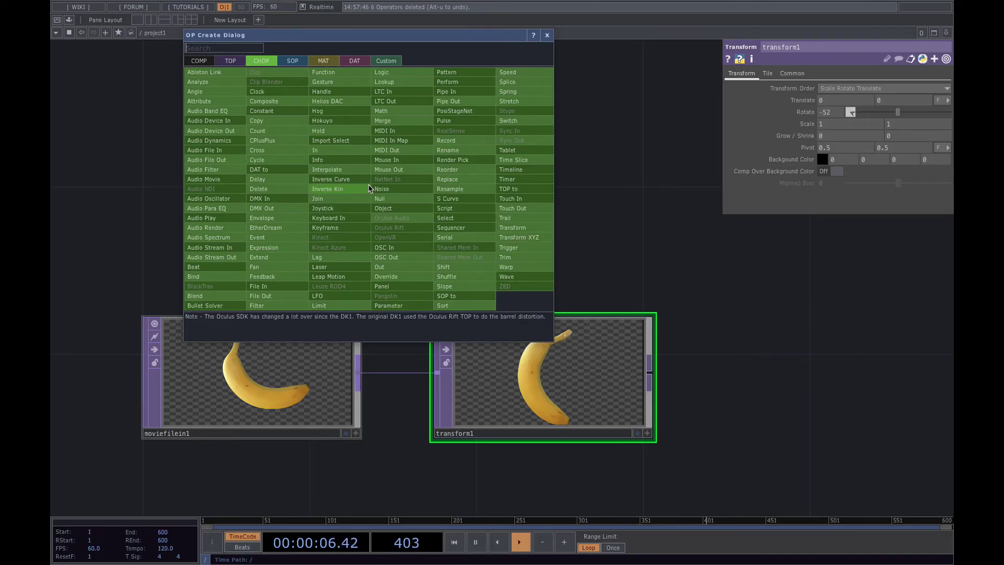
pyautogui.write('lfo')
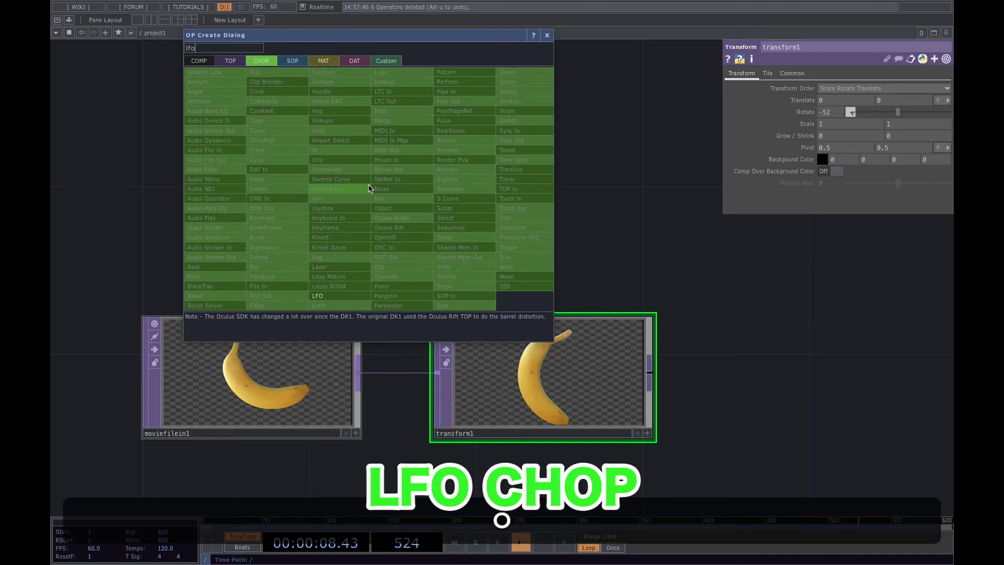
pyautogui.click(340, 295)
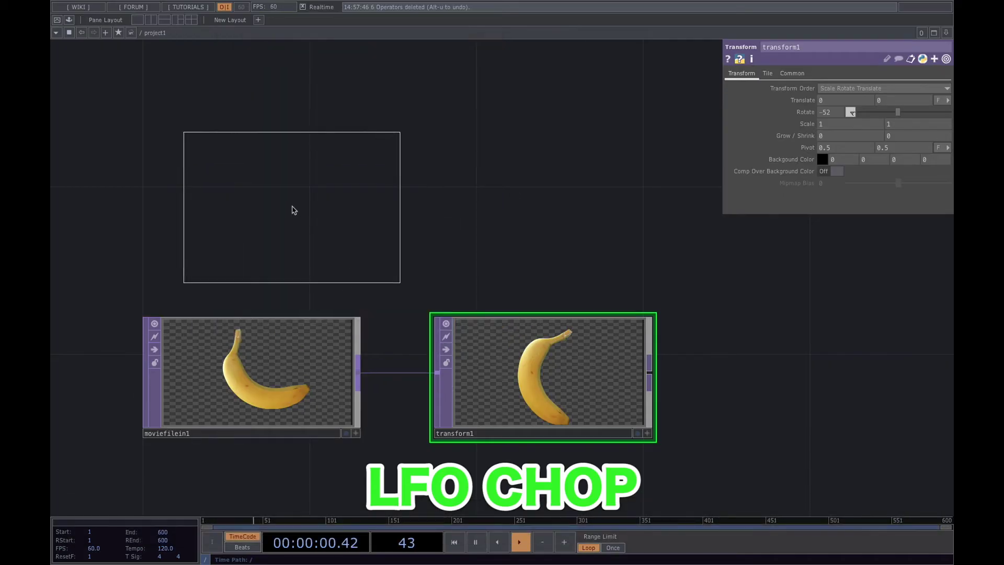
pyautogui.click(254, 198)
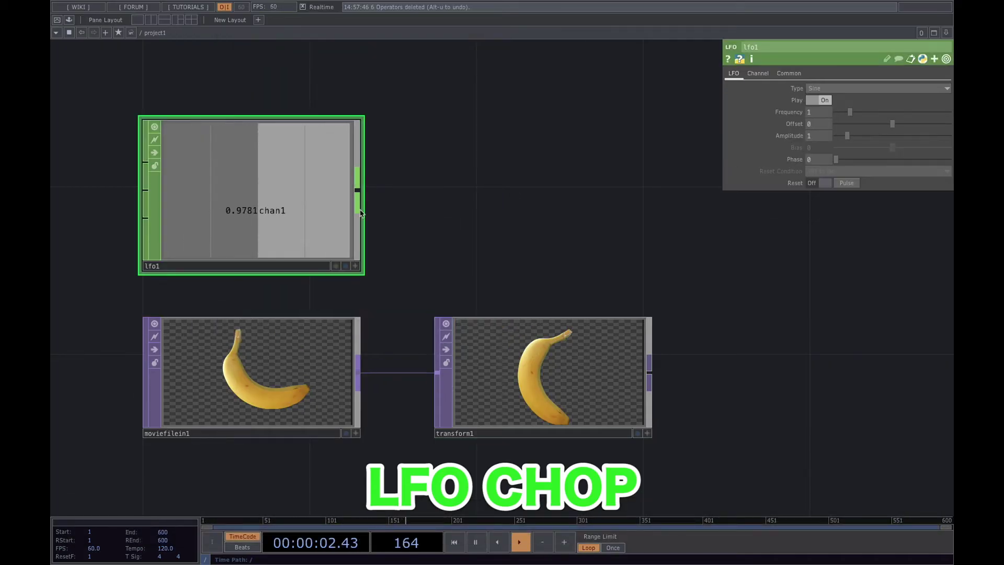
# Set the LFO CHOP's waveform type to Ramp.
pyautogui.scroll(2, 359, 211)
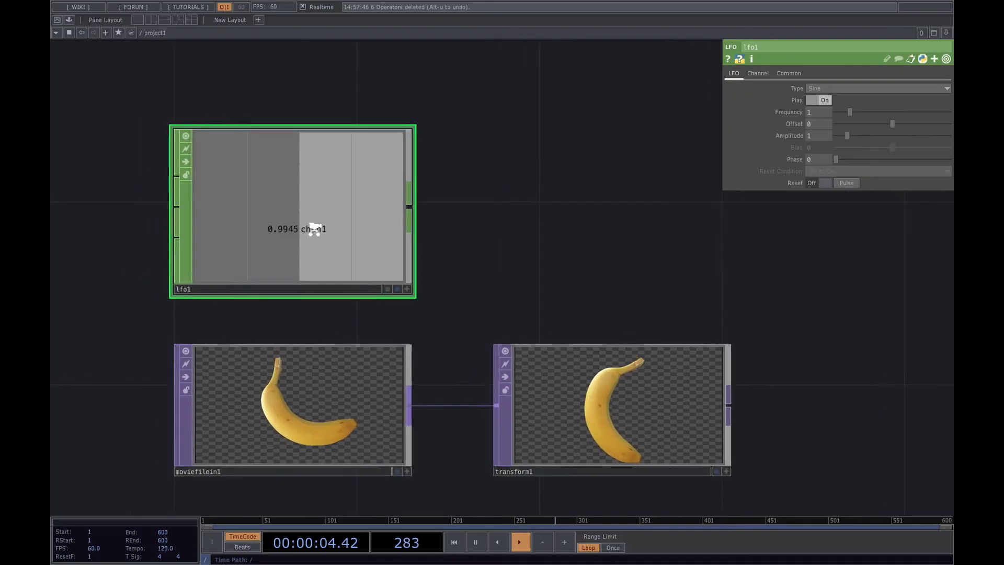
pyautogui.scroll(1, 314, 228)
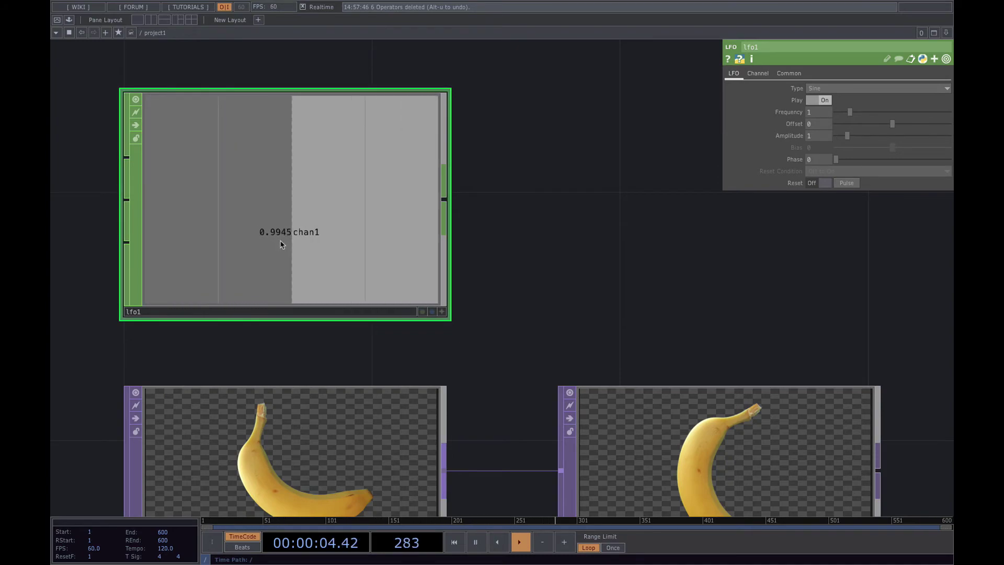
pyautogui.scroll(-3, 285, 246)
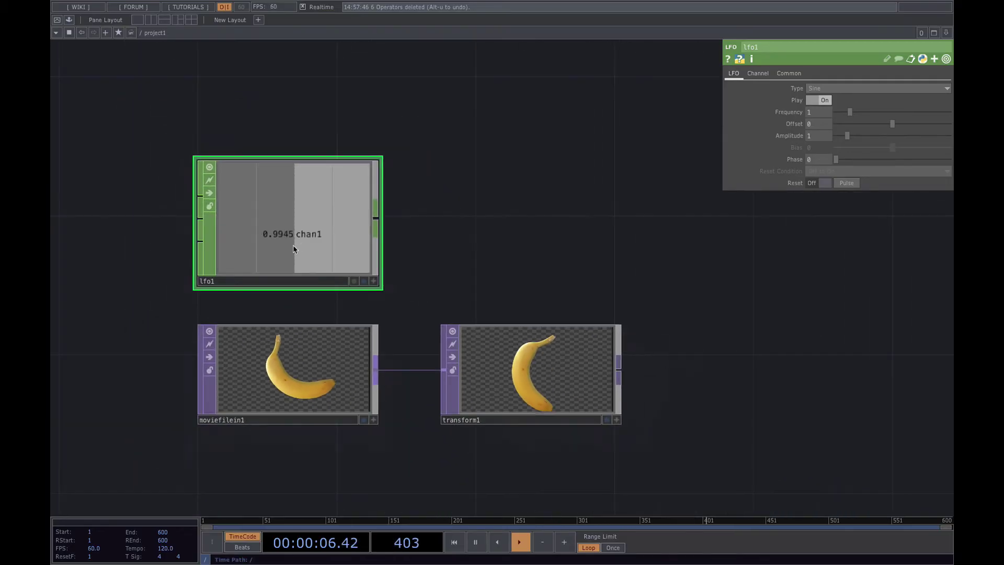
pyautogui.scroll(1, 300, 243)
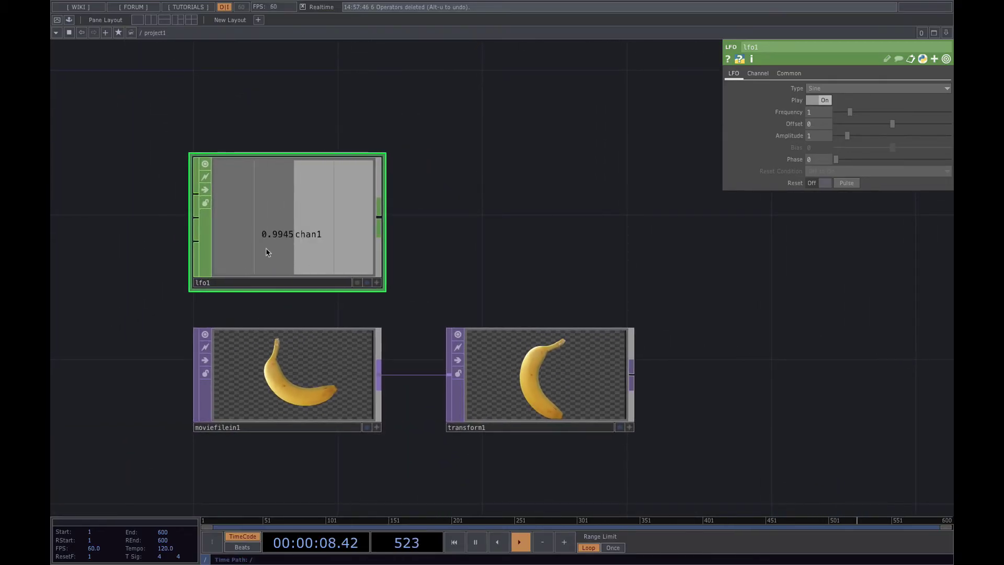
pyautogui.moveTo(488, 224); pyautogui.dragTo(405, 226)
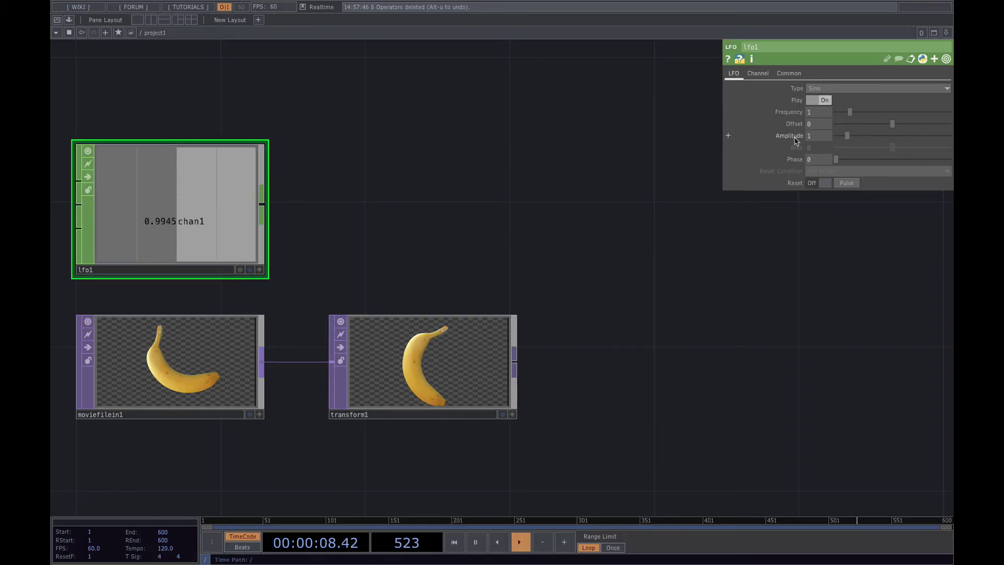
pyautogui.click(838, 91)
pyautogui.click(826, 128)
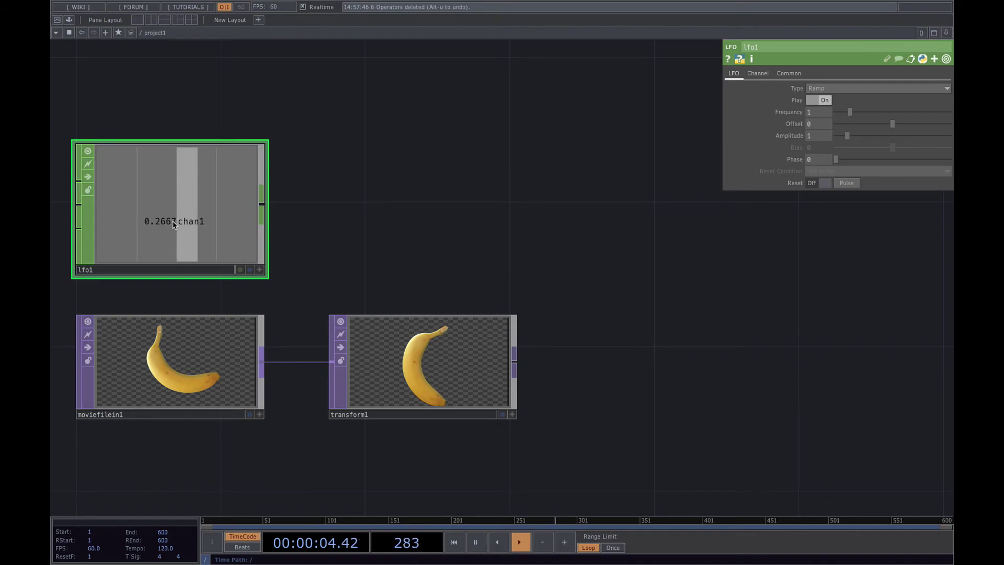
# Place a Trail CHOP above the Transform TOP and connect the LFO CHOP's output to its input.
pyautogui.moveTo(368, 209); pyautogui.dragTo(410, 240)
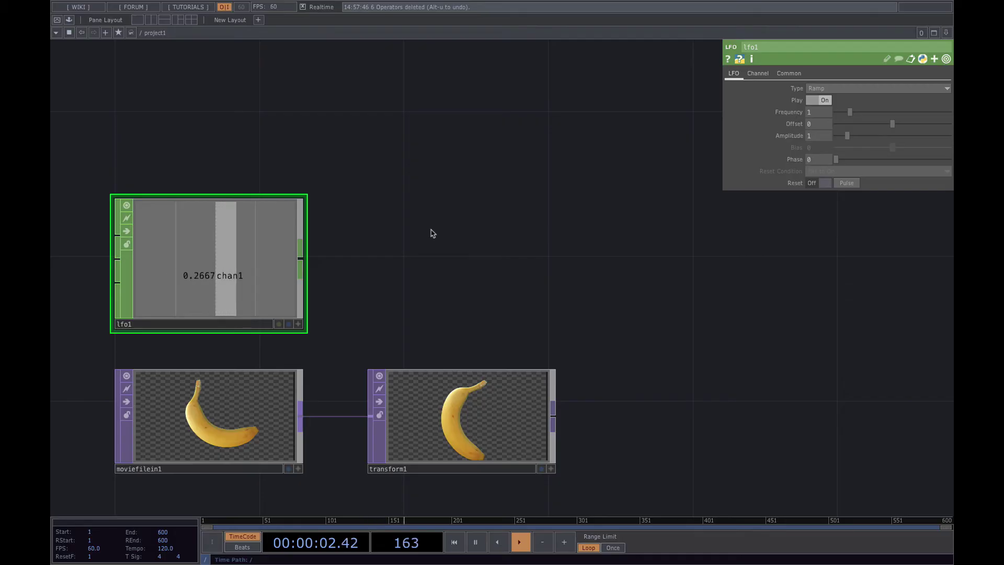
pyautogui.press('Tab')
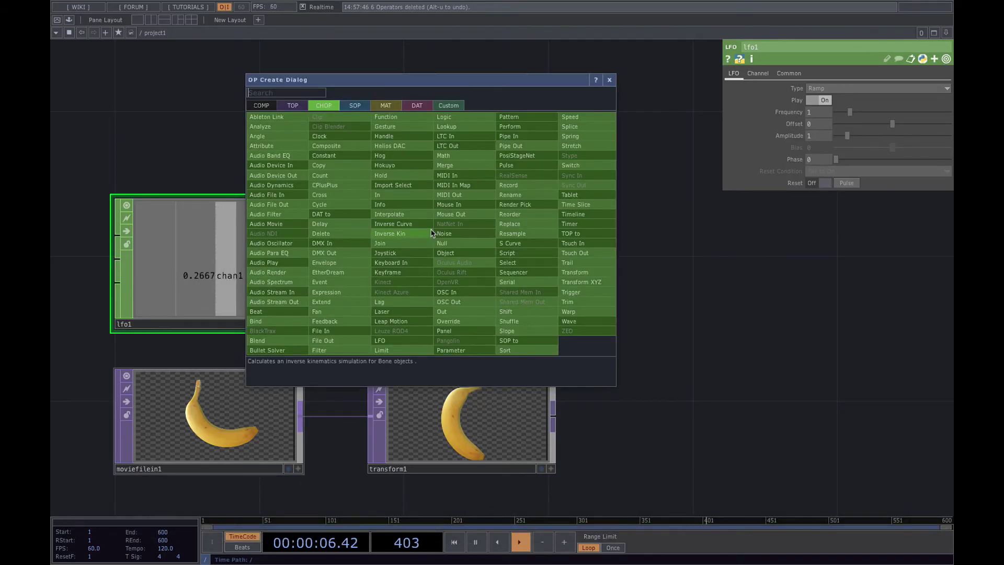
pyautogui.write('trail')
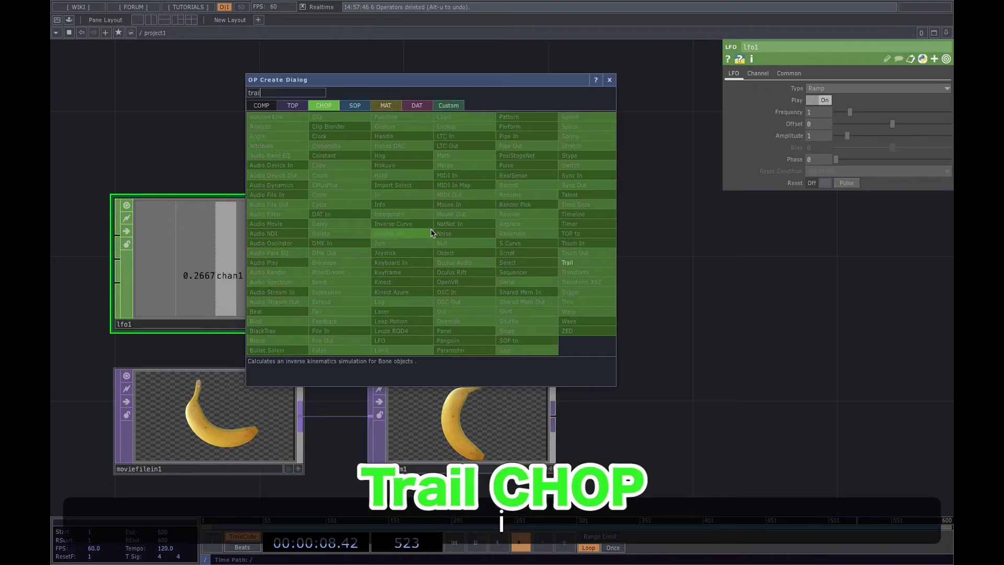
pyautogui.click(590, 267)
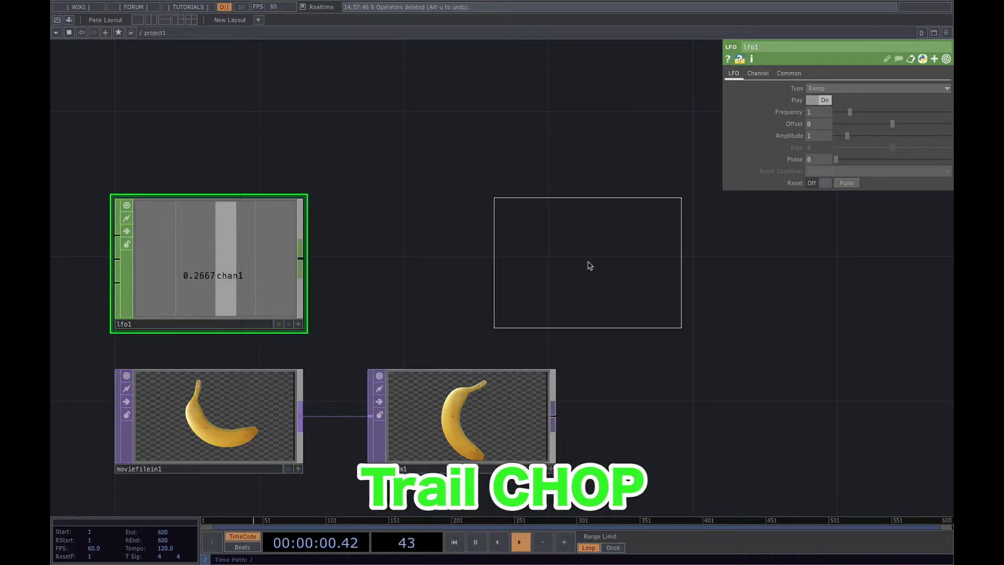
pyautogui.click(494, 113)
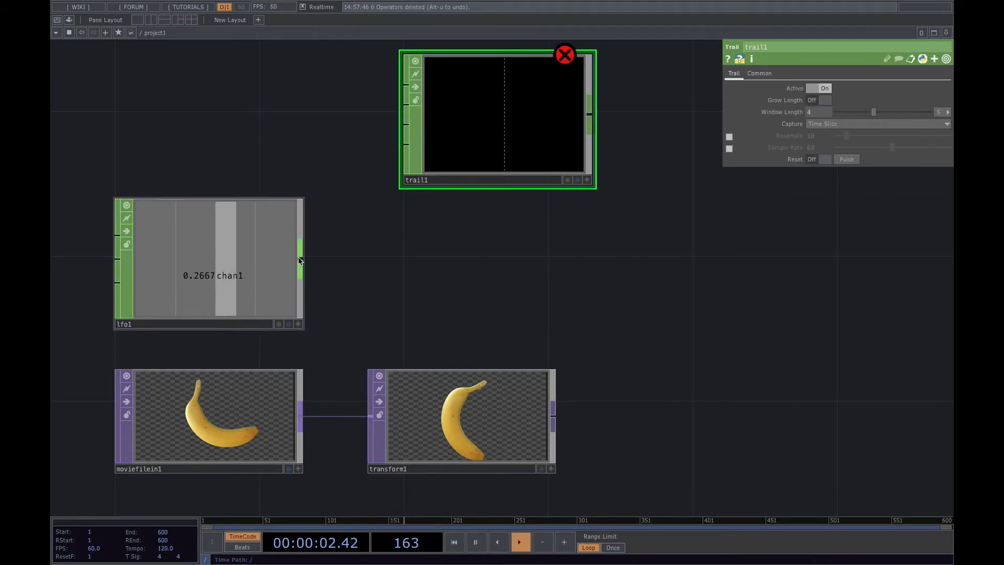
pyautogui.moveTo(300, 256); pyautogui.dragTo(406, 84)
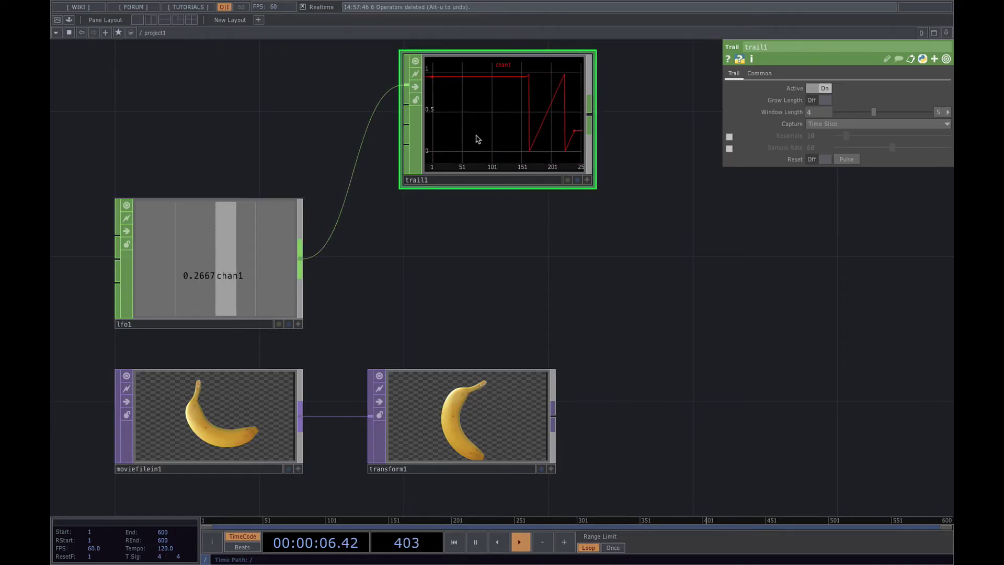
# Examine the LFO's value curve over time in the Trail CHOP's graph.
pyautogui.moveTo(478, 139); pyautogui.dragTo(472, 108)
pyautogui.scroll(5, 484, 215)
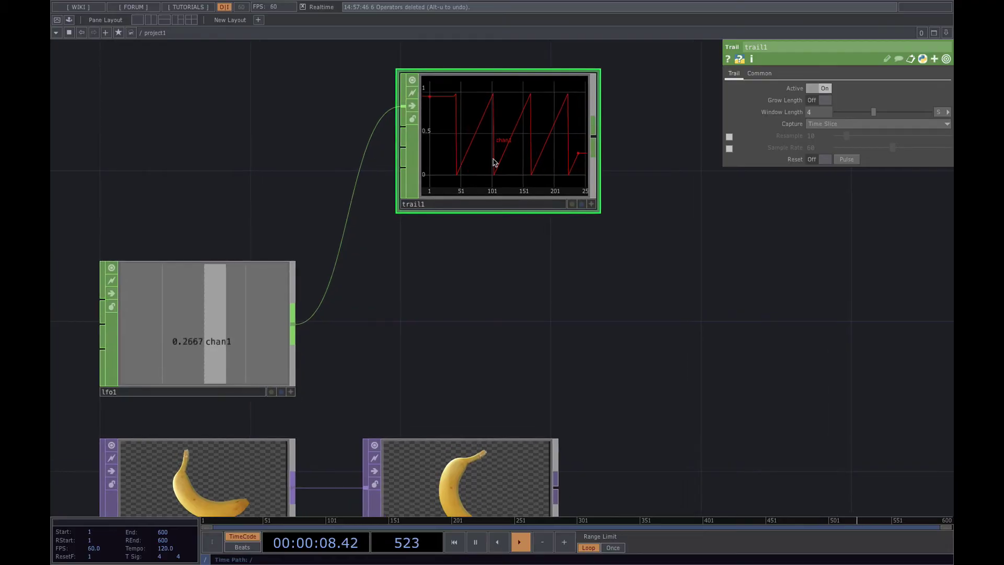
pyautogui.scroll(3, 563, 223)
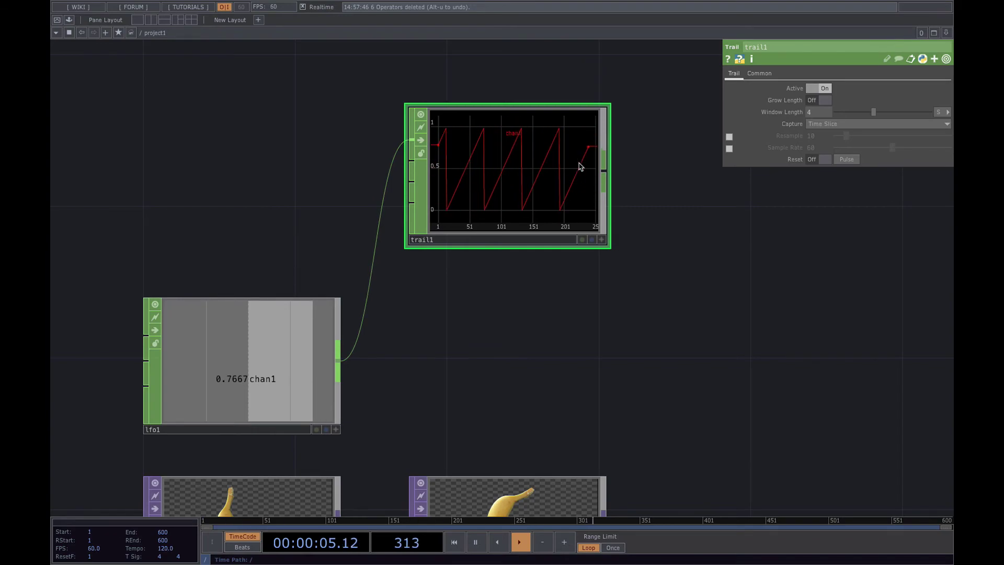
pyautogui.moveTo(573, 172); pyautogui.dragTo(567, 146)
pyautogui.moveTo(567, 289); pyautogui.dragTo(522, 282)
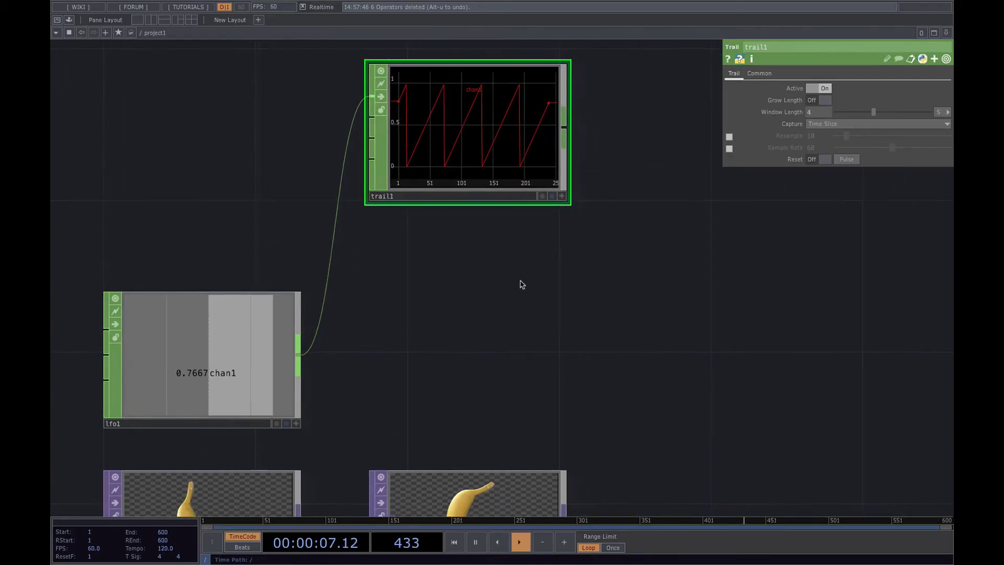
pyautogui.scroll(-3, 518, 283)
pyautogui.scroll(1, 493, 181)
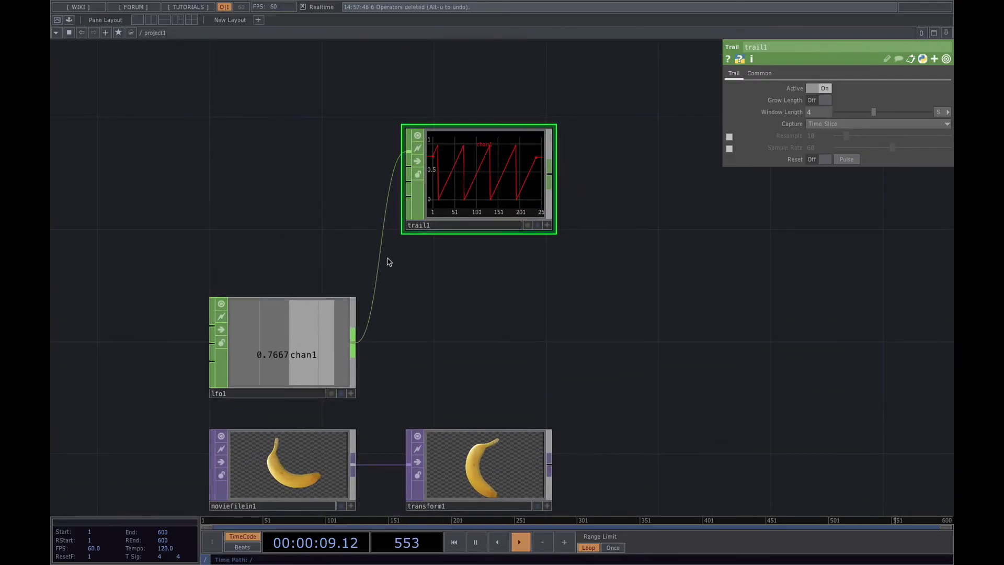
pyautogui.scroll(1, 359, 343)
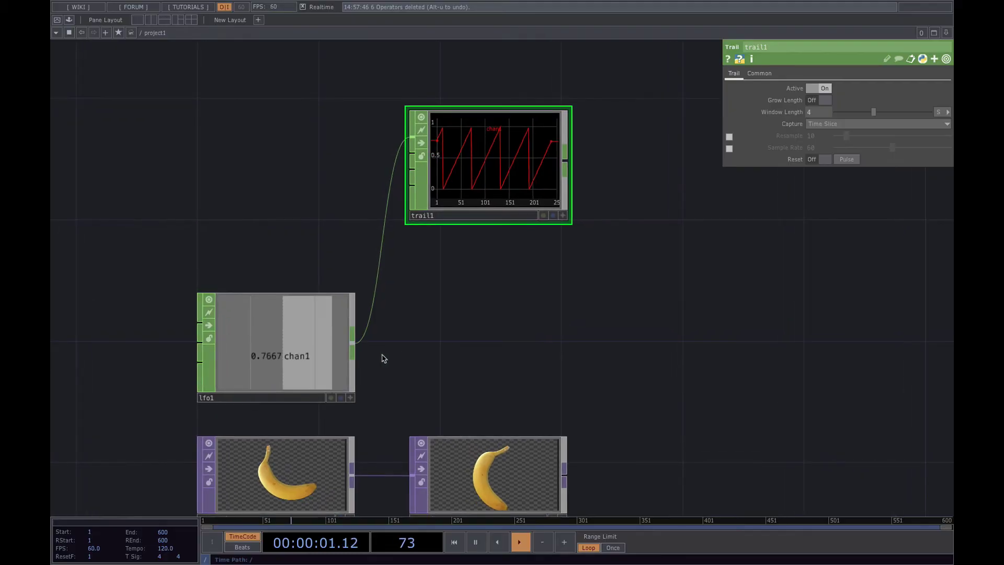
pyautogui.press('Tab')
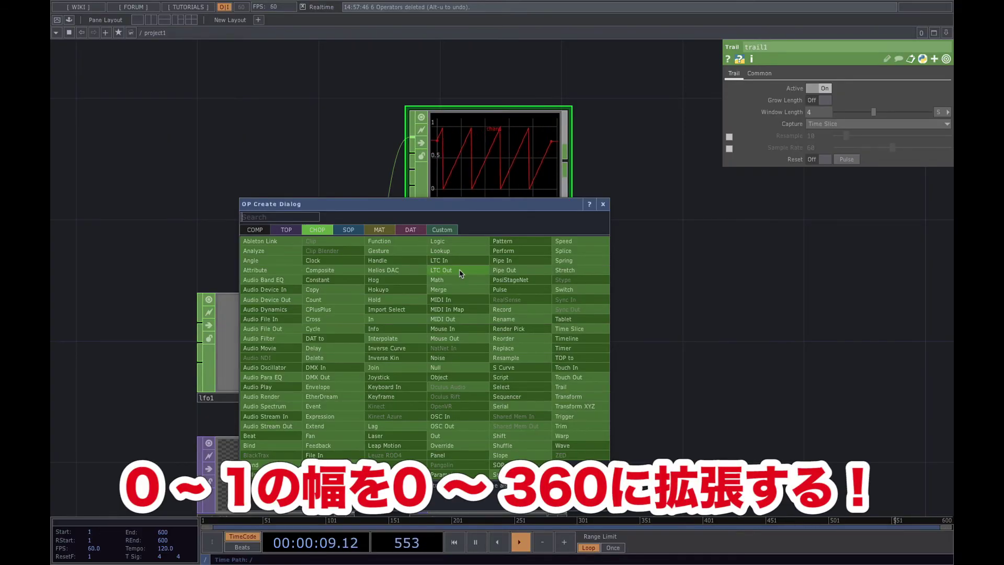
pyautogui.write('math')
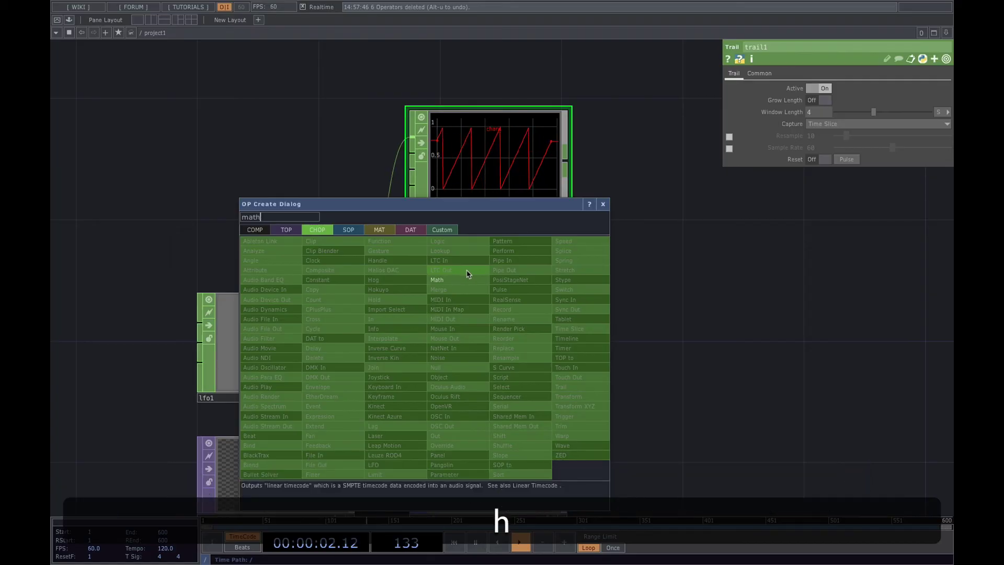
pyautogui.press('Return')
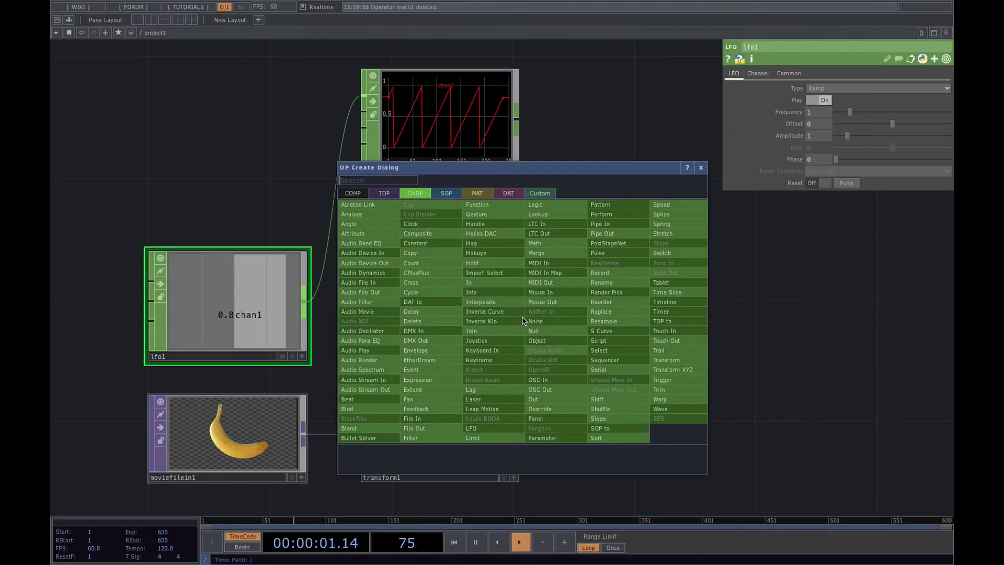
# Search the CHOP family for "math", place a Math CHOP beside the LFO CHOP, and connect the LFO's output to it.
pyautogui.write('math')
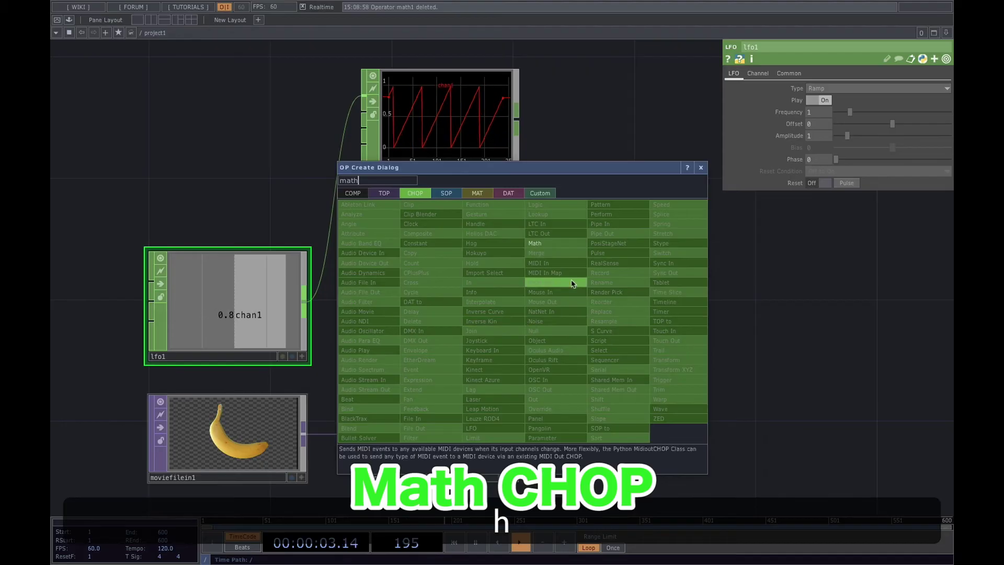
pyautogui.click(566, 245)
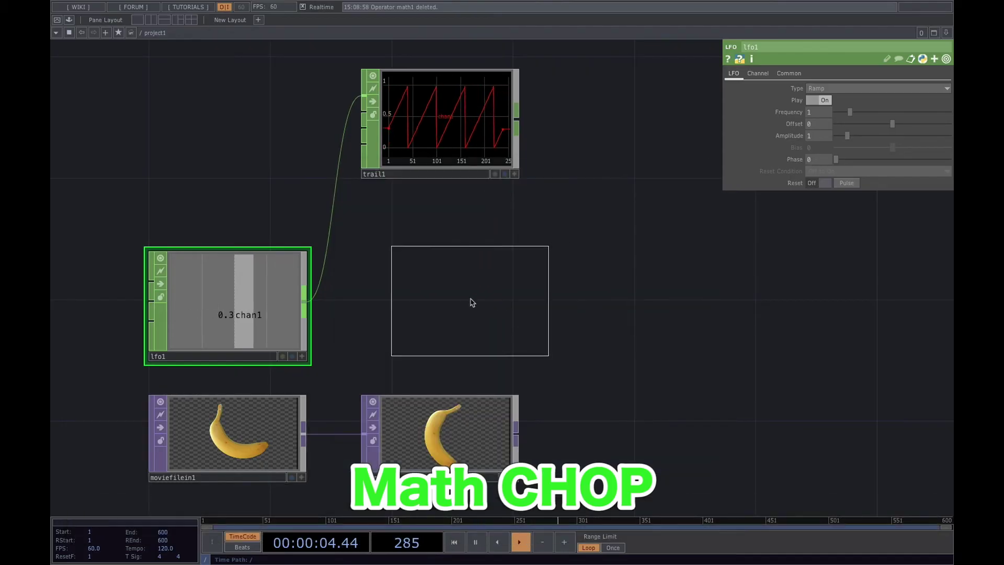
pyautogui.click(442, 301)
pyautogui.moveTo(303, 306); pyautogui.dragTo(366, 301)
# Set the upper value of the Math CHOP's To Range to 360.
pyautogui.scroll(2, 433, 302)
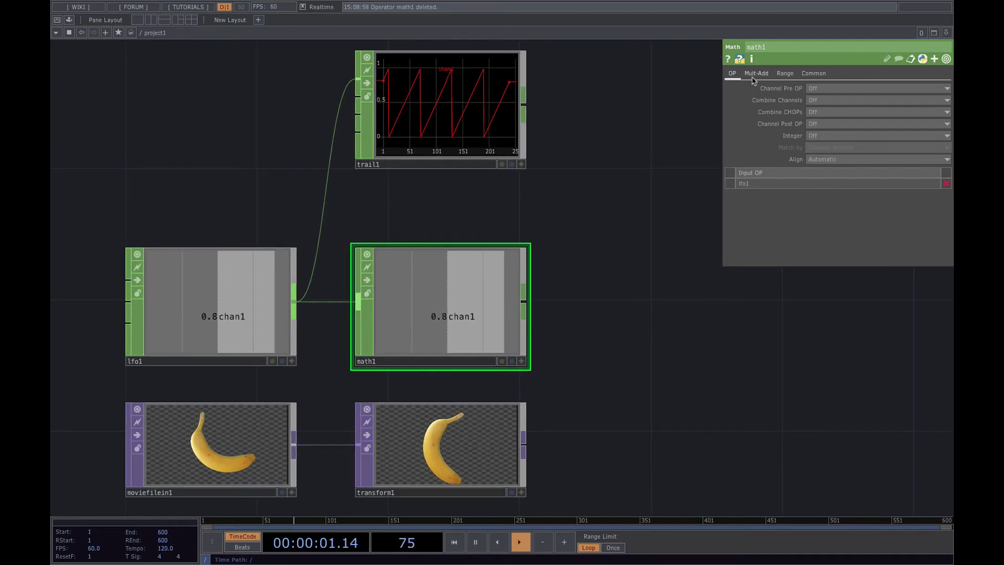
pyautogui.click(785, 73)
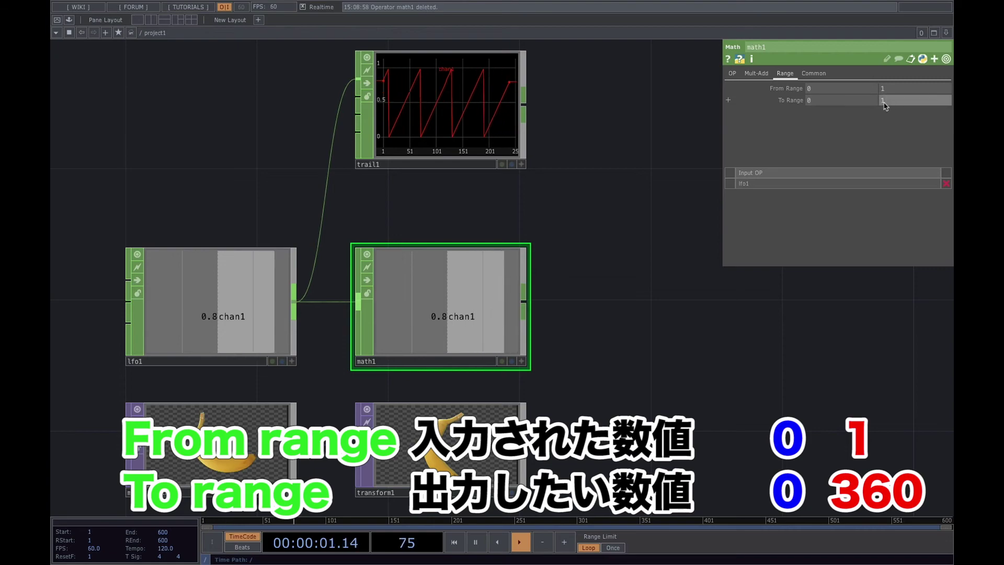
pyautogui.click(884, 100)
pyautogui.write('360')
pyautogui.press('Return')
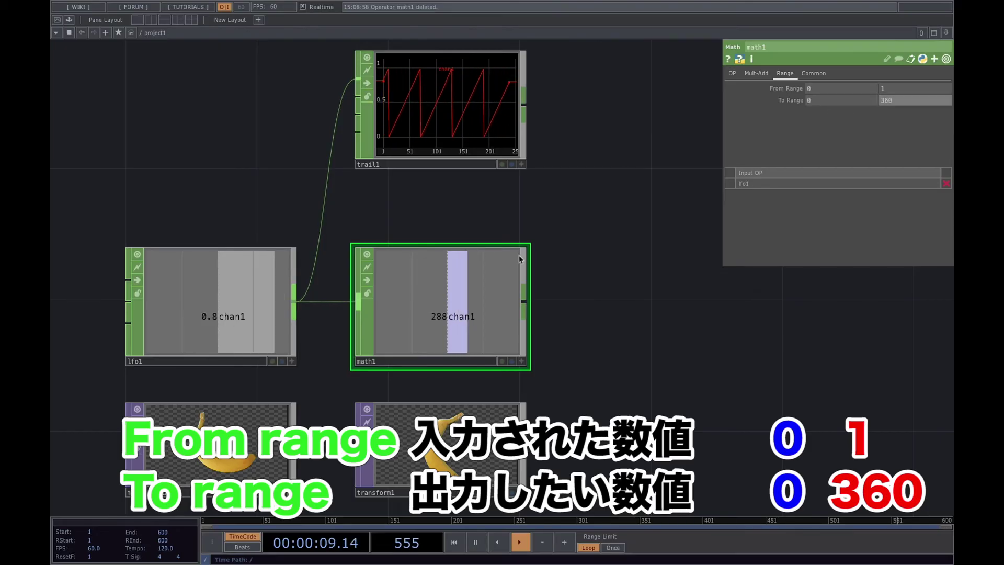
pyautogui.scroll(2, 476, 314)
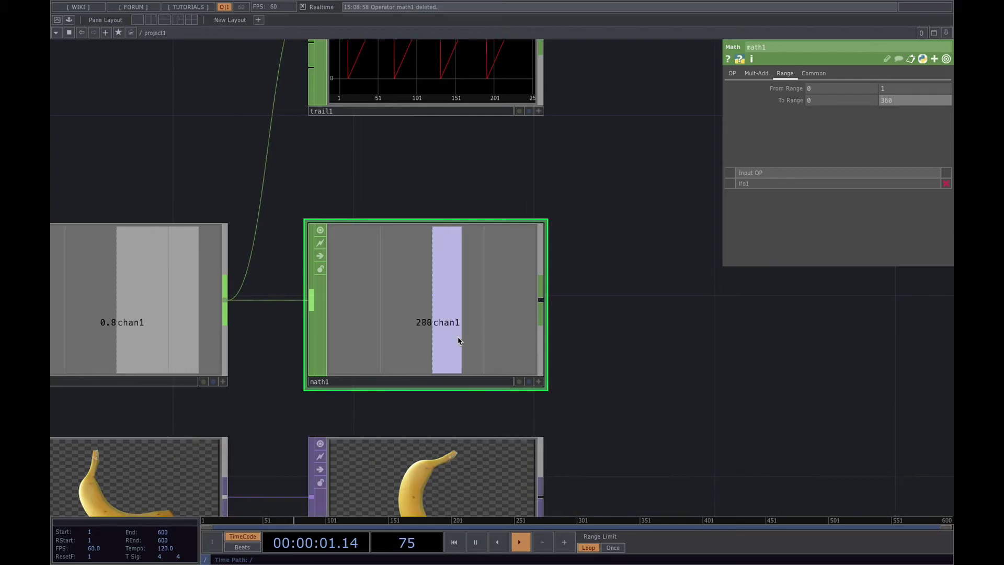
# Move the Trail CHOP further along the network, above and to the right of the Math CHOP.
pyautogui.scroll(1, 458, 339)
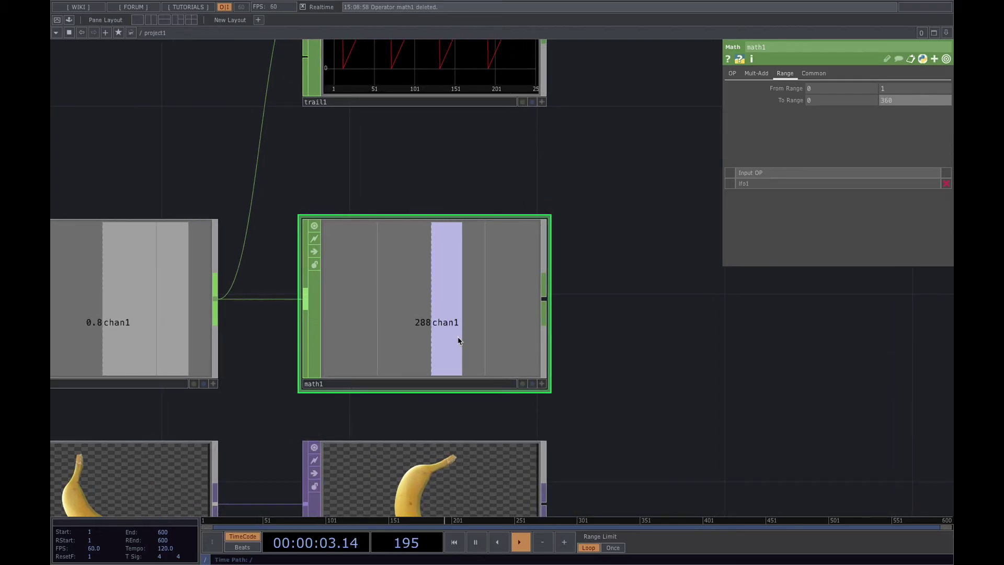
pyautogui.scroll(-2, 457, 340)
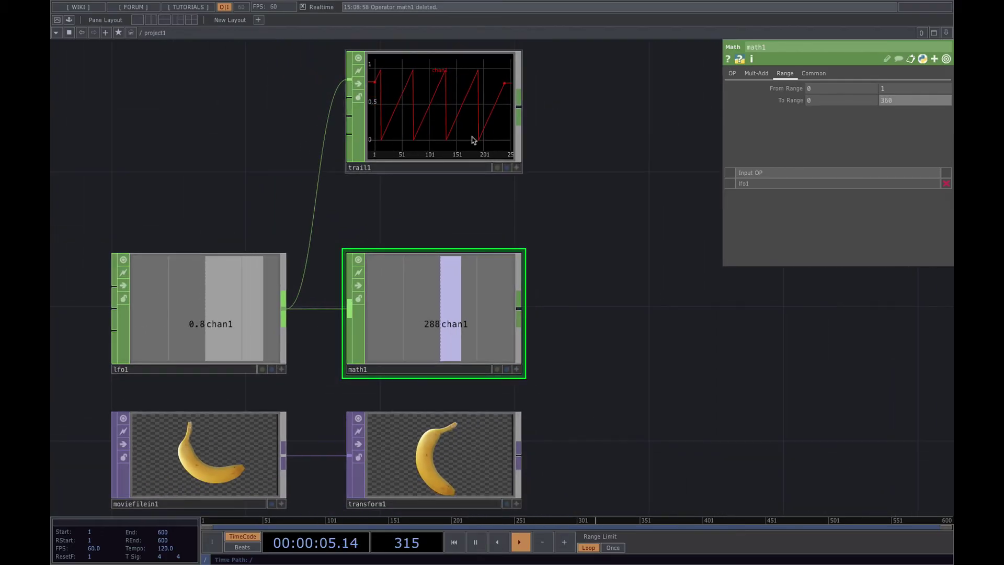
pyautogui.hscroll(3, 315, 122)
pyautogui.moveTo(315, 121); pyautogui.dragTo(539, 118)
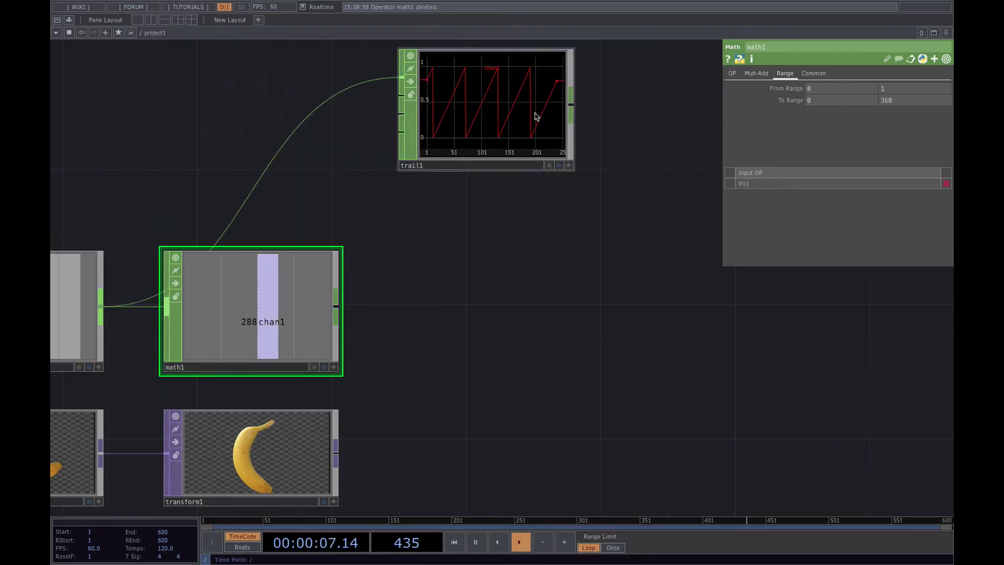
# Disconnect the LFO CHOP from the Trail CHOP and connect the Math CHOP's output to the Trail's input instead.
pyautogui.hscroll(-2, 379, 177)
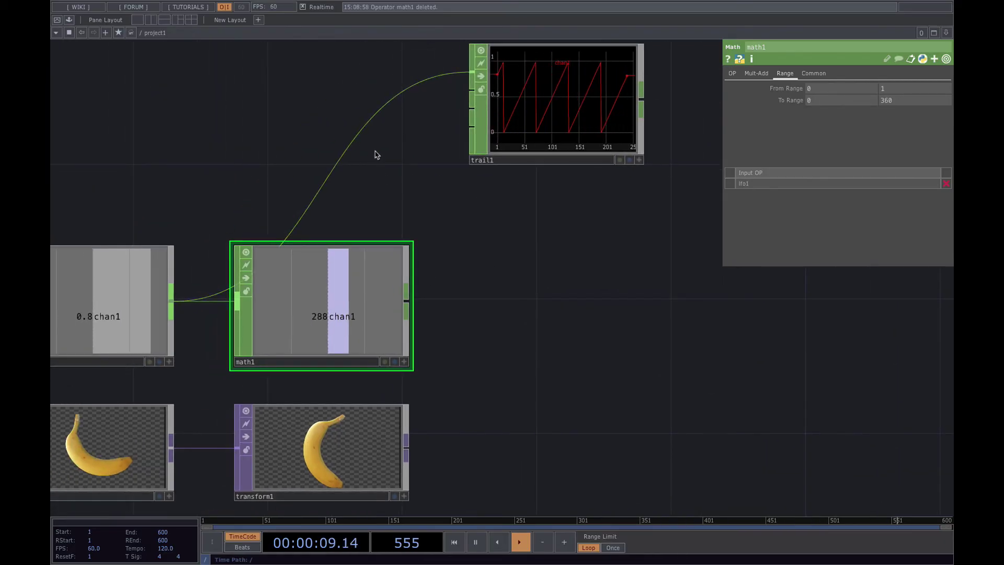
pyautogui.scroll(2, 376, 154)
pyautogui.hscroll(-2, 377, 154)
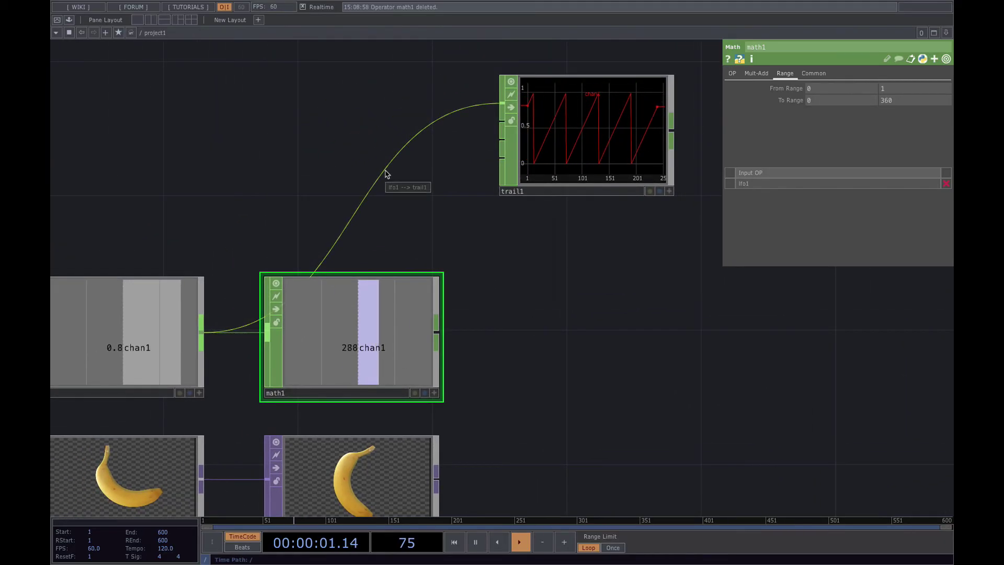
pyautogui.rightClick(387, 174)
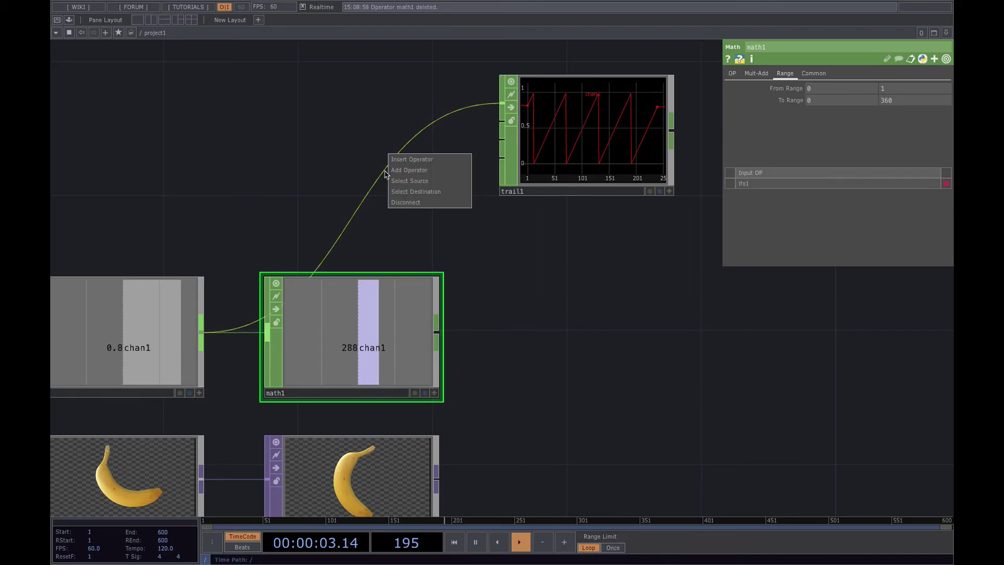
pyautogui.click(400, 203)
pyautogui.press('Tab')
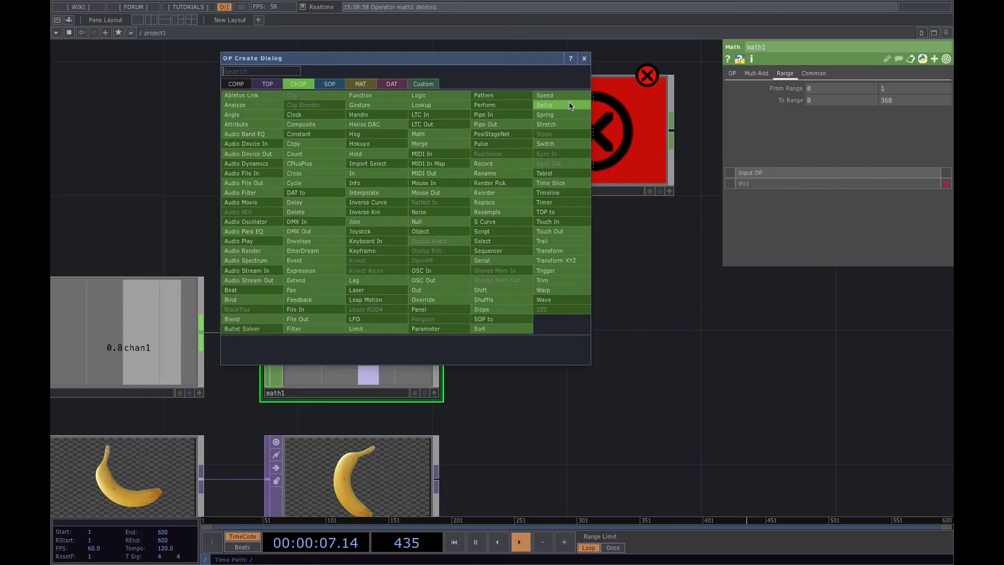
pyautogui.click(586, 58)
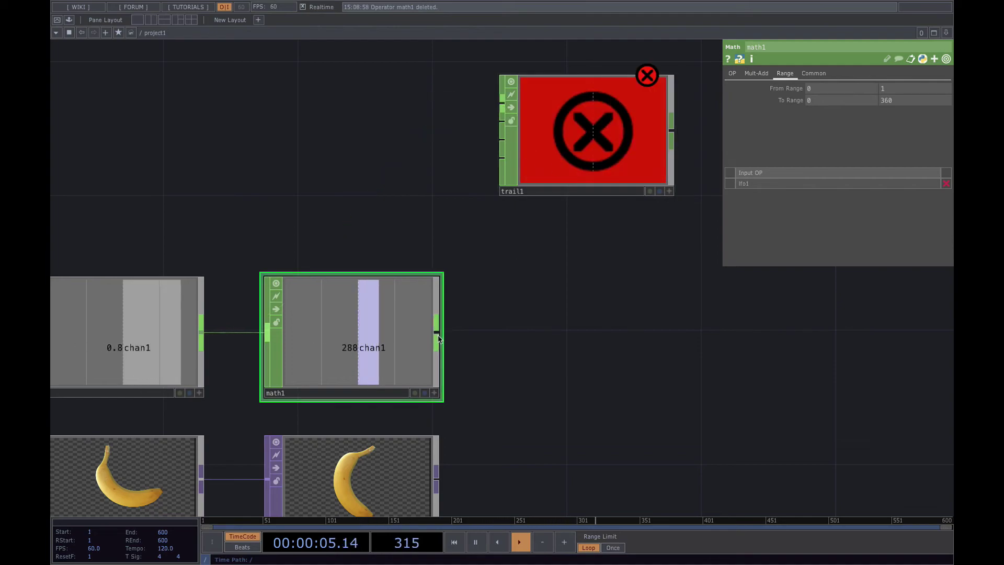
pyautogui.moveTo(436, 331); pyautogui.dragTo(434, 168)
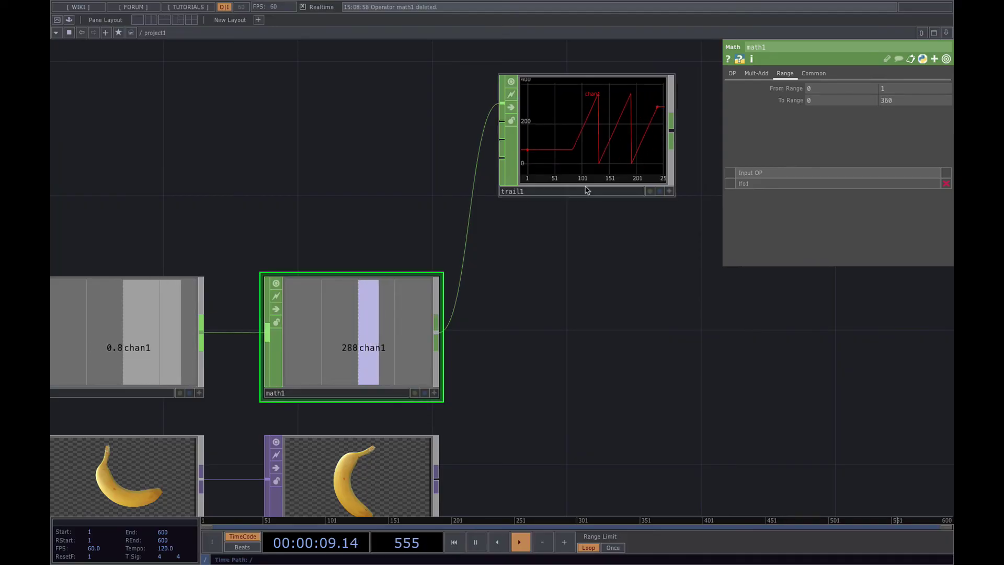
# Examine the Math CHOP's remapped value curve over time in the Trail CHOP's graph.
pyautogui.moveTo(577, 227); pyautogui.dragTo(549, 290)
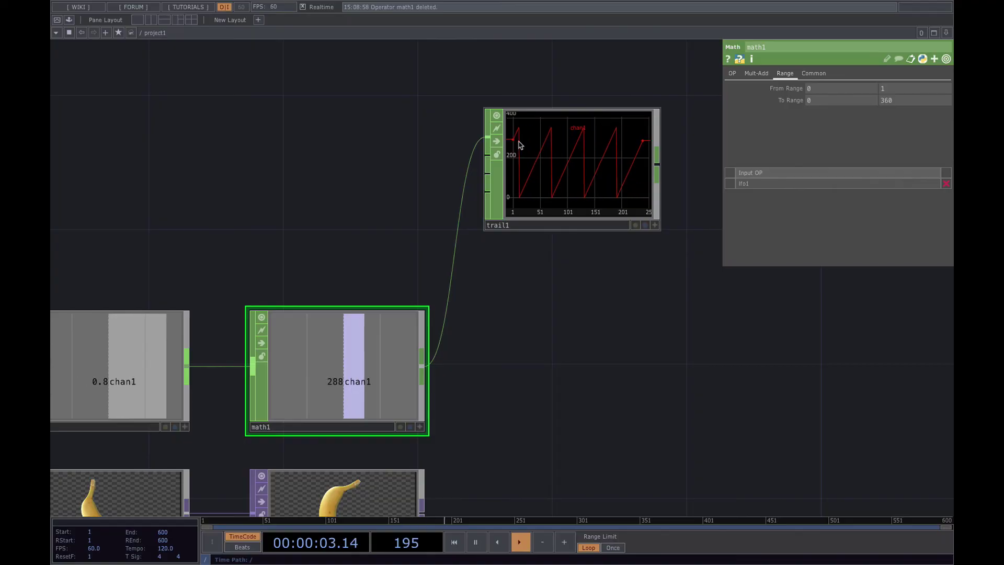
pyautogui.scroll(2, 534, 129)
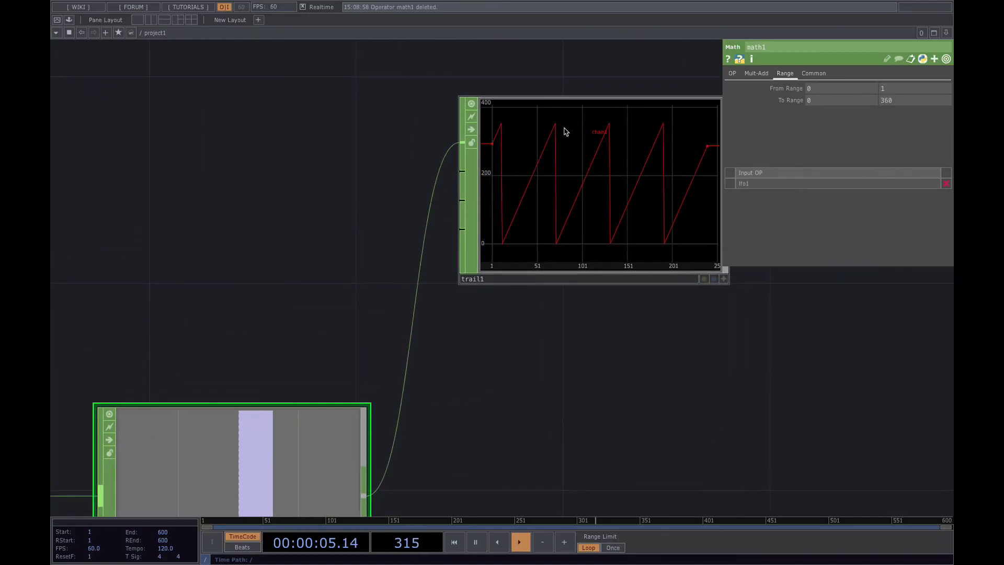
pyautogui.scroll(-1, 540, 259)
pyautogui.scroll(-1, 540, 259)
pyautogui.moveTo(527, 338); pyautogui.dragTo(477, 249)
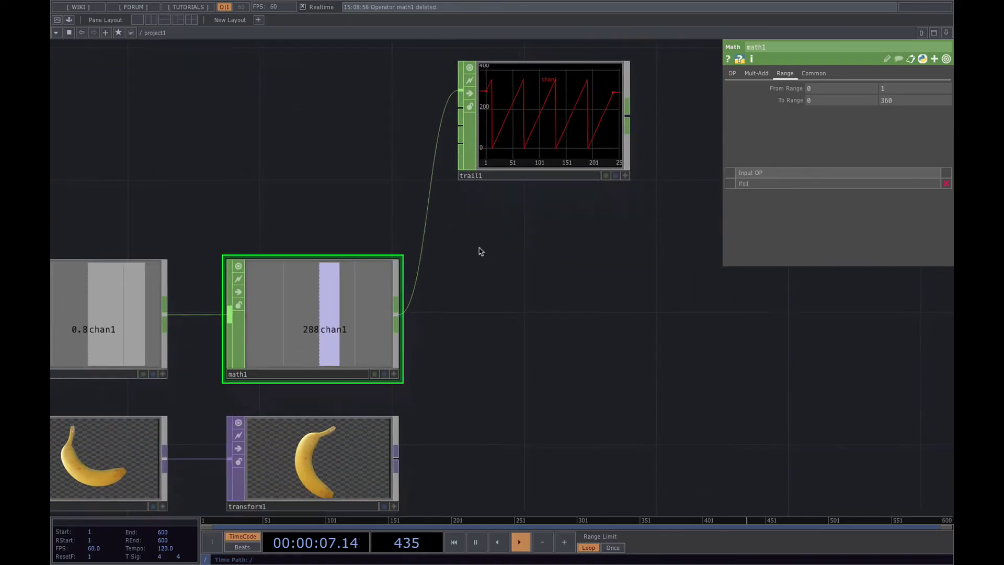
pyautogui.scroll(-2, 487, 262)
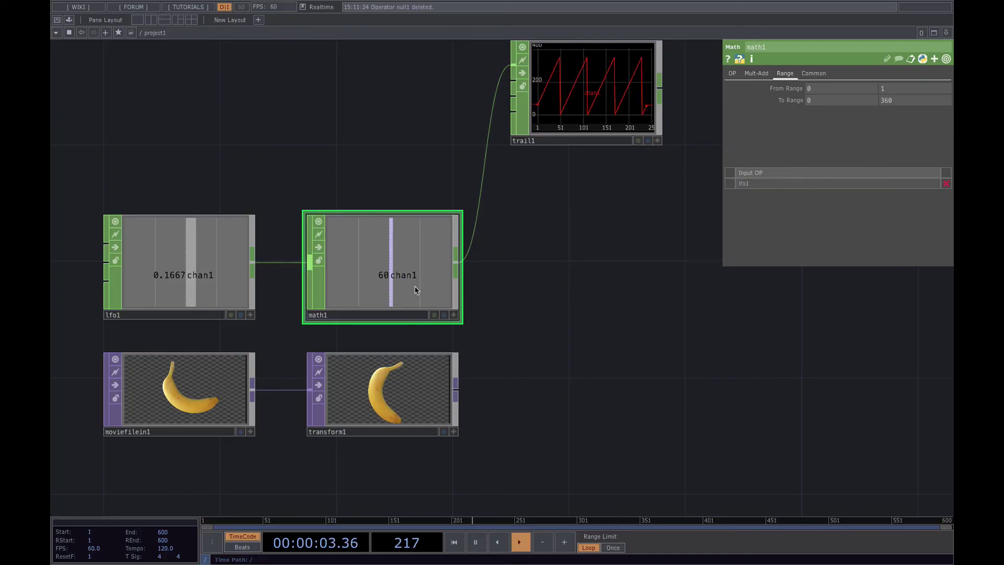
# Search the CHOP family for "null", place a Null CHOP beside the Math CHOP, and connect the Math's output to it.
pyautogui.click(392, 403)
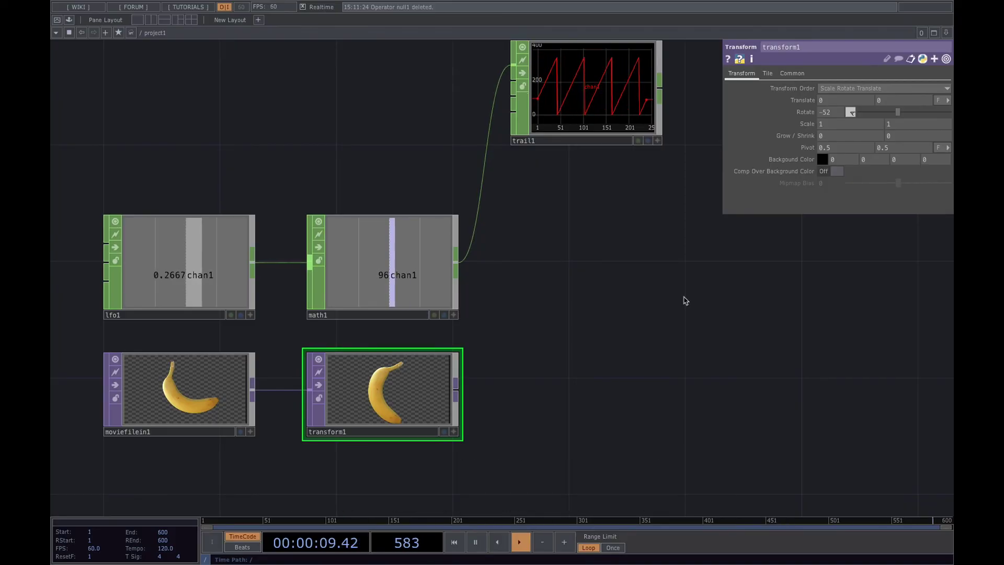
pyautogui.press('Tab')
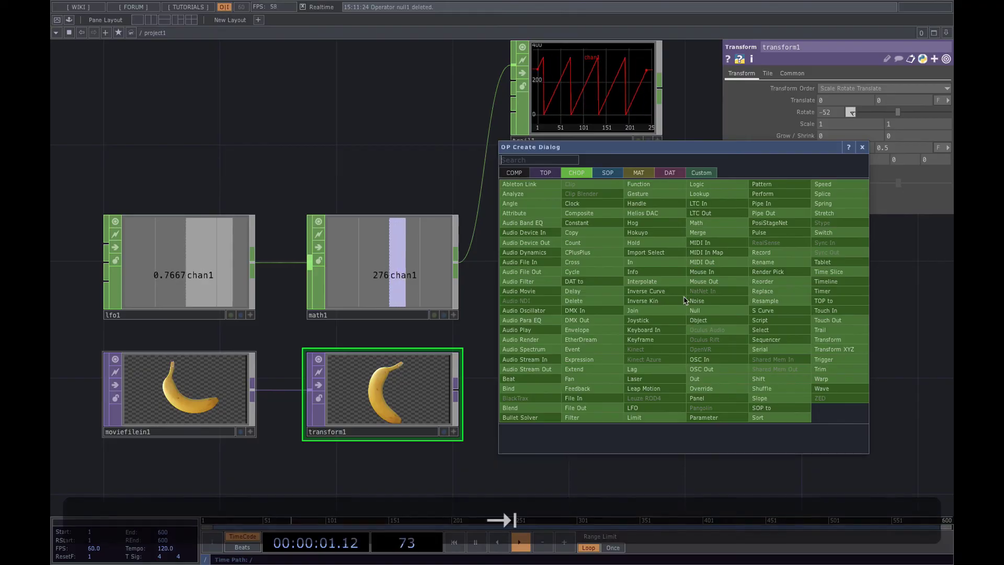
pyautogui.write('nul')
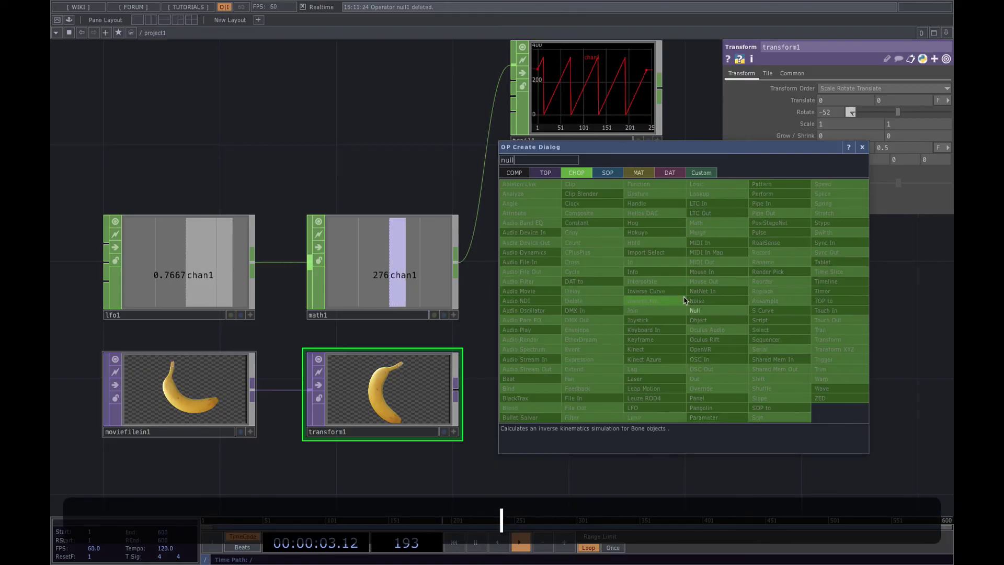
pyautogui.write('l')
pyautogui.click(695, 310)
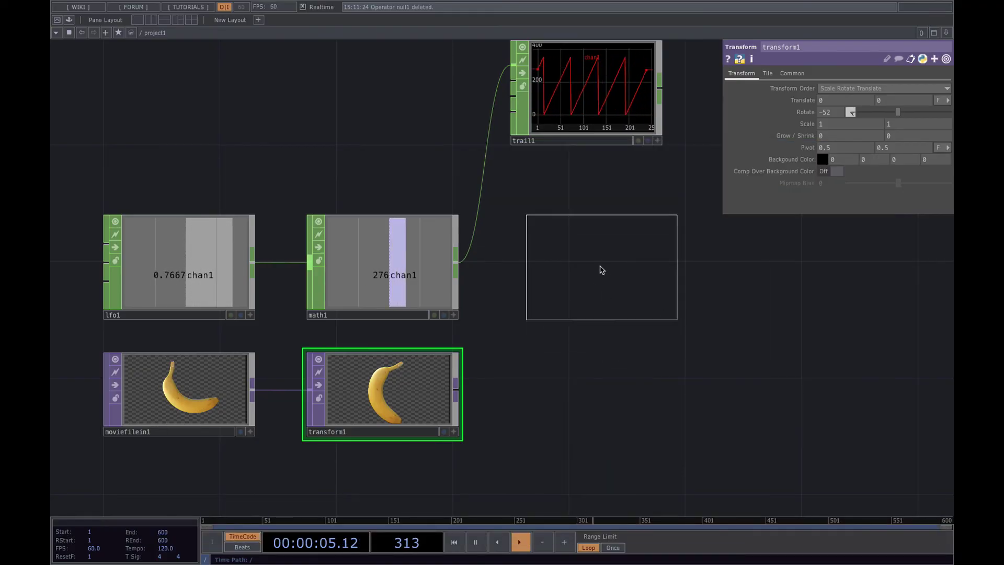
pyautogui.click(601, 270)
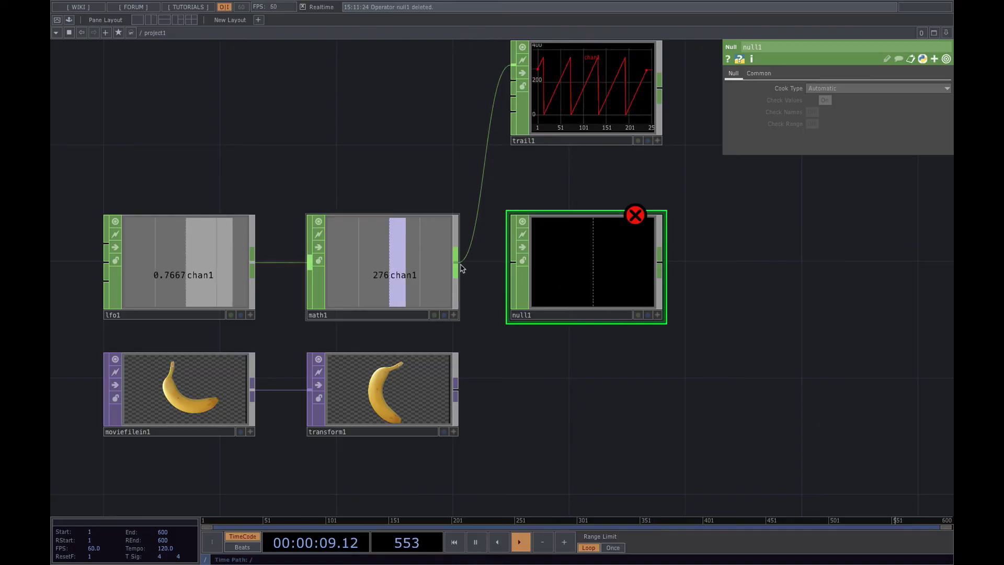
pyautogui.moveTo(459, 267); pyautogui.dragTo(514, 261)
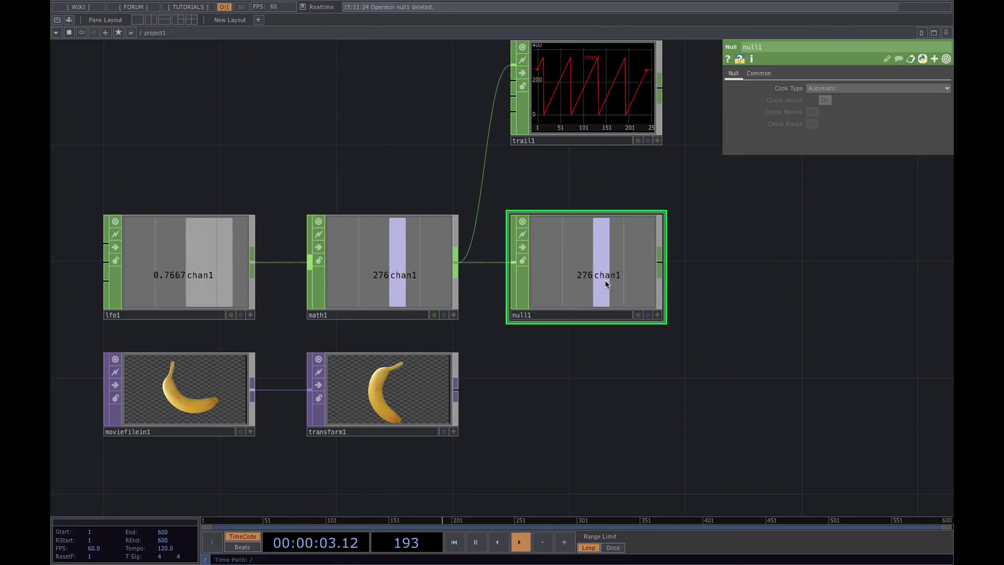
# Export the Null CHOP's chan1 channel to the Transform TOP's Rotate parameter using Export CHOP.
pyautogui.click(439, 397)
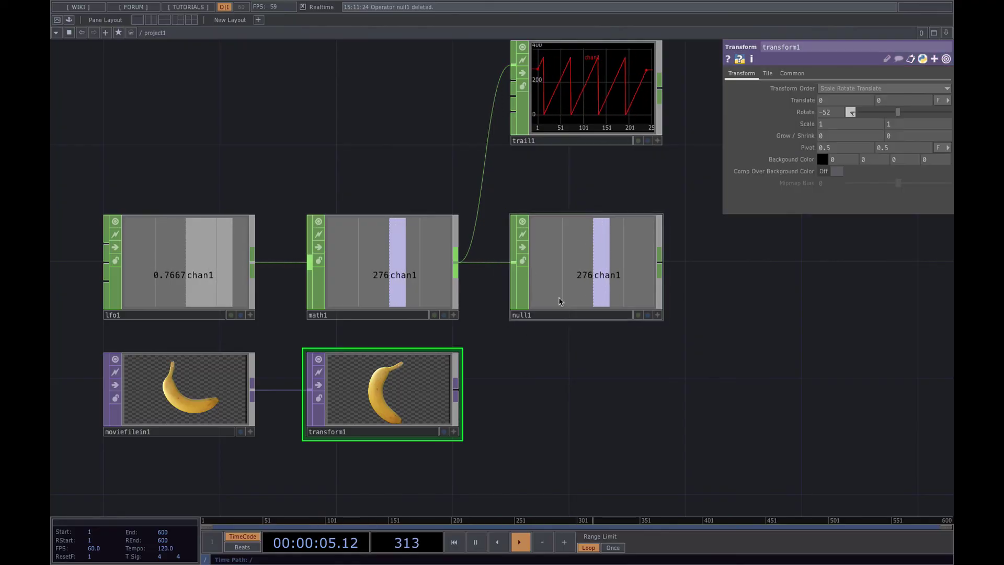
pyautogui.moveTo(536, 376); pyautogui.dragTo(458, 350)
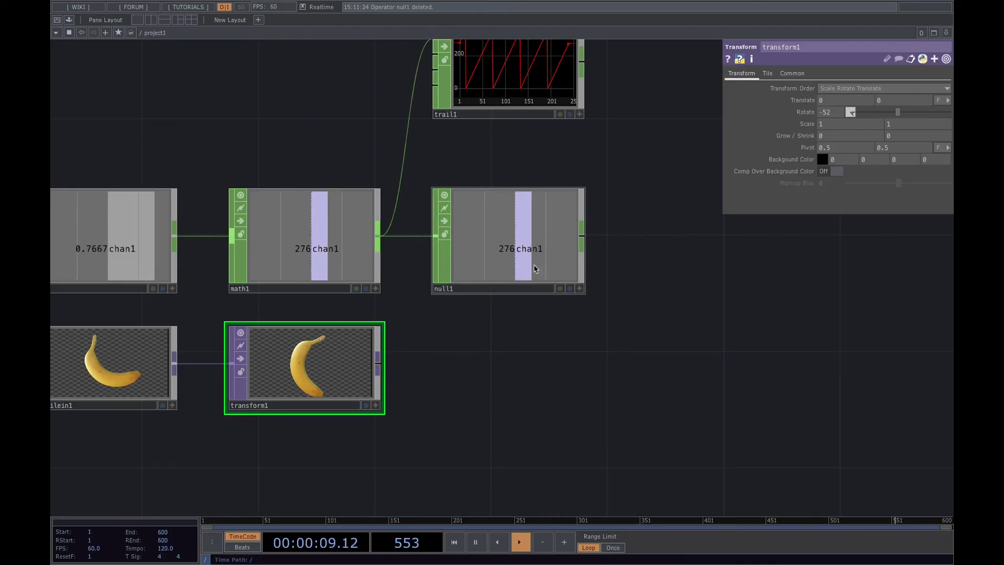
pyautogui.scroll(2, 536, 267)
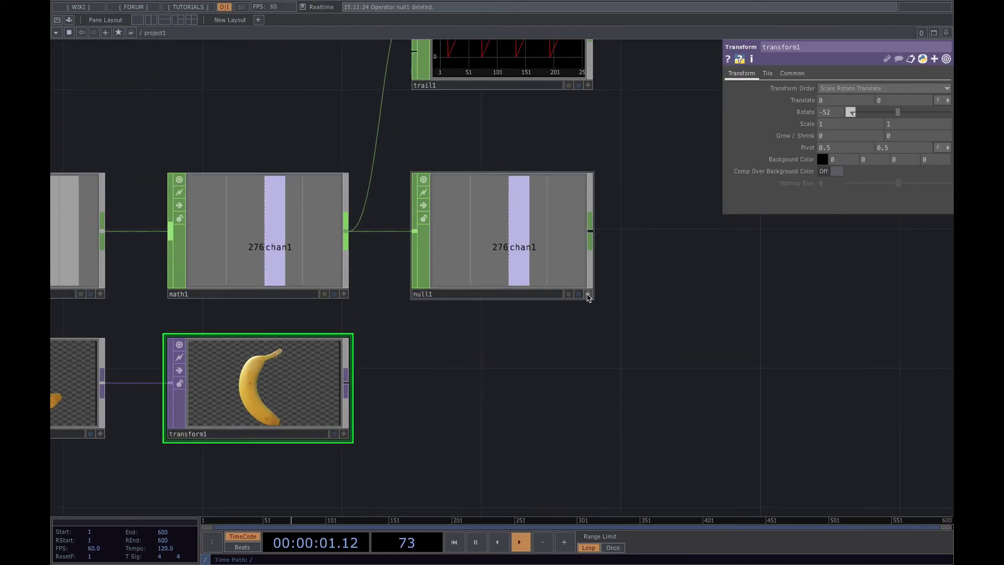
pyautogui.click(588, 294)
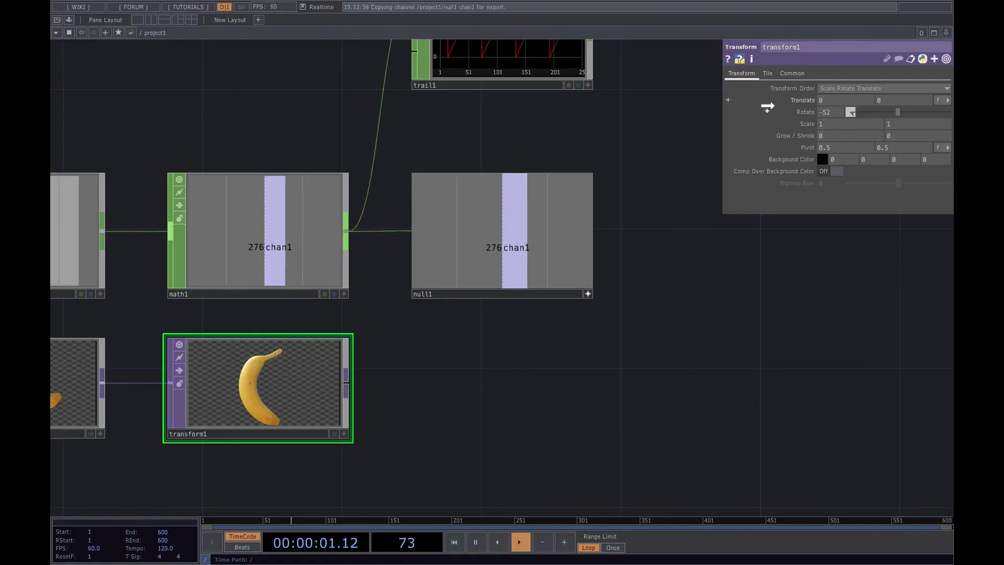
pyautogui.moveTo(824, 112); pyautogui.dragTo(826, 113)
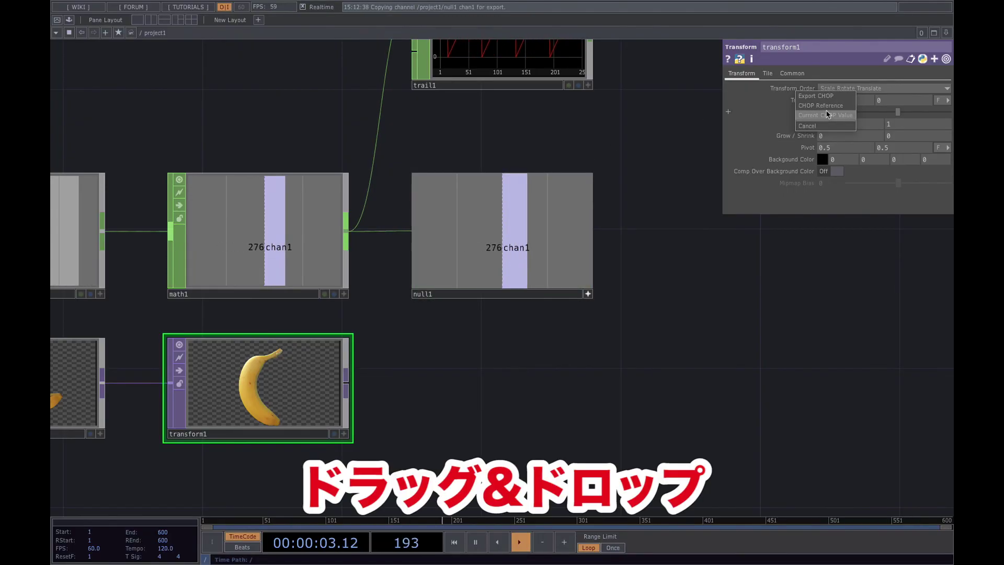
pyautogui.click(824, 96)
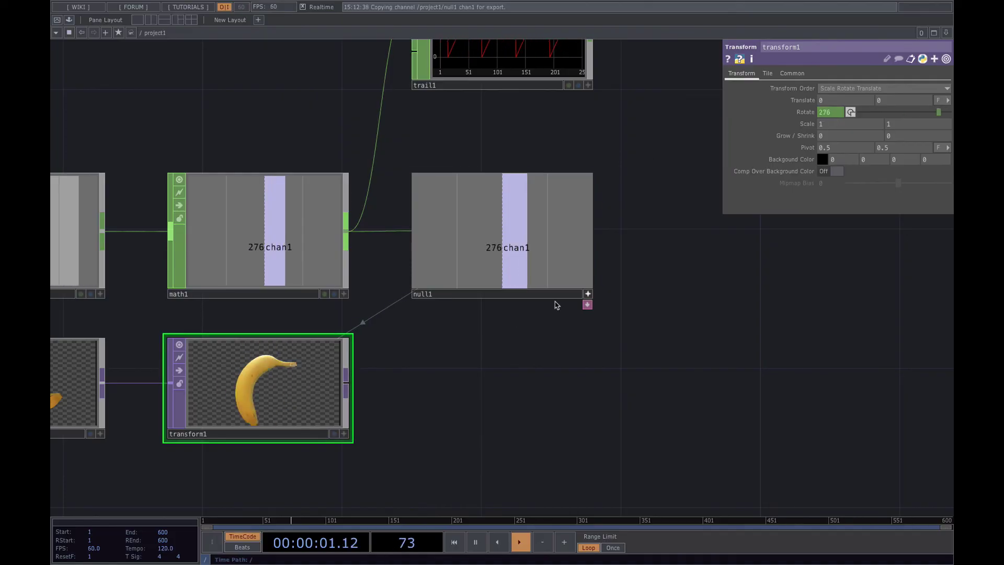
# Hide the parameter window so the whole operator network is unobstructed.
pyautogui.moveTo(409, 378); pyautogui.dragTo(565, 377)
pyautogui.scroll(-2, 491, 363)
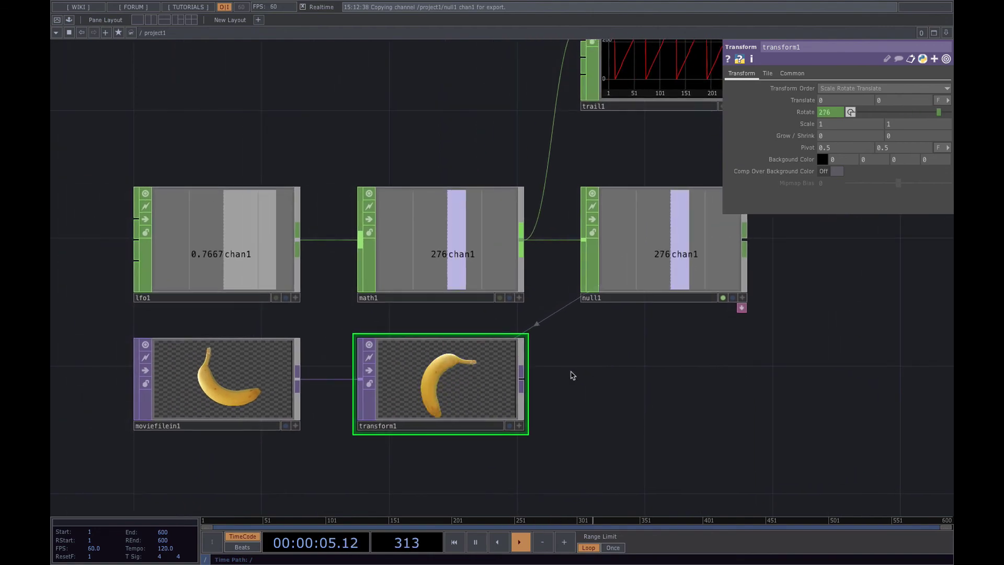
pyautogui.press('p')
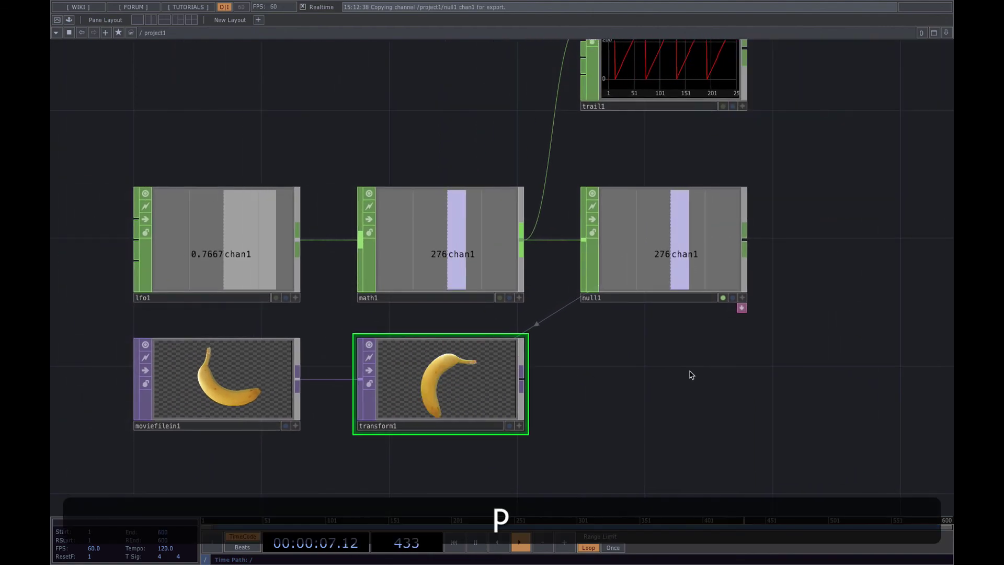
# Add a Null TOP connected to the Transform TOP's output, placed below the Null CHOP, and shrink its node to match the neighbouring TOPs' height.
pyautogui.moveTo(628, 395); pyautogui.dragTo(589, 377)
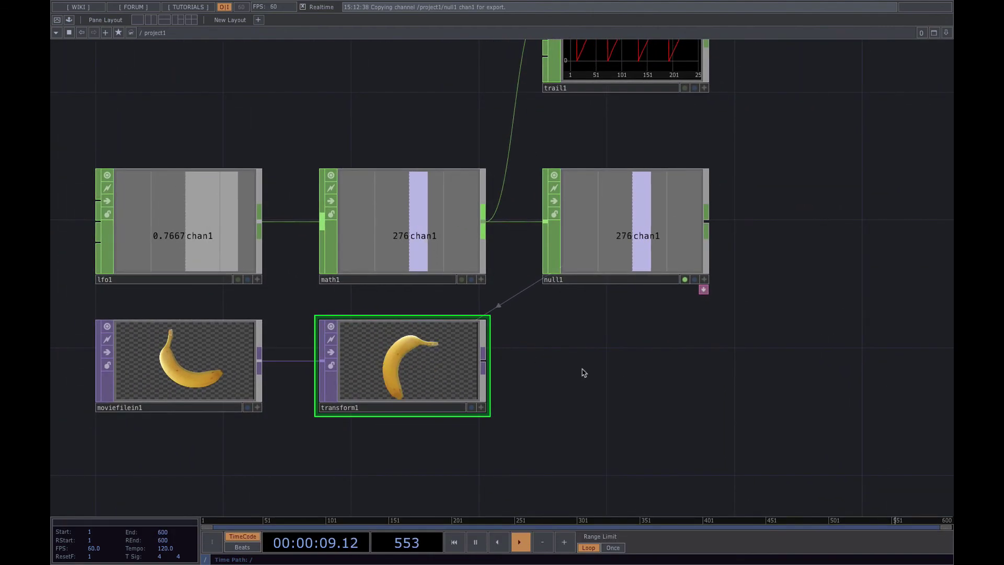
pyautogui.press('Tab')
pyautogui.click(445, 245)
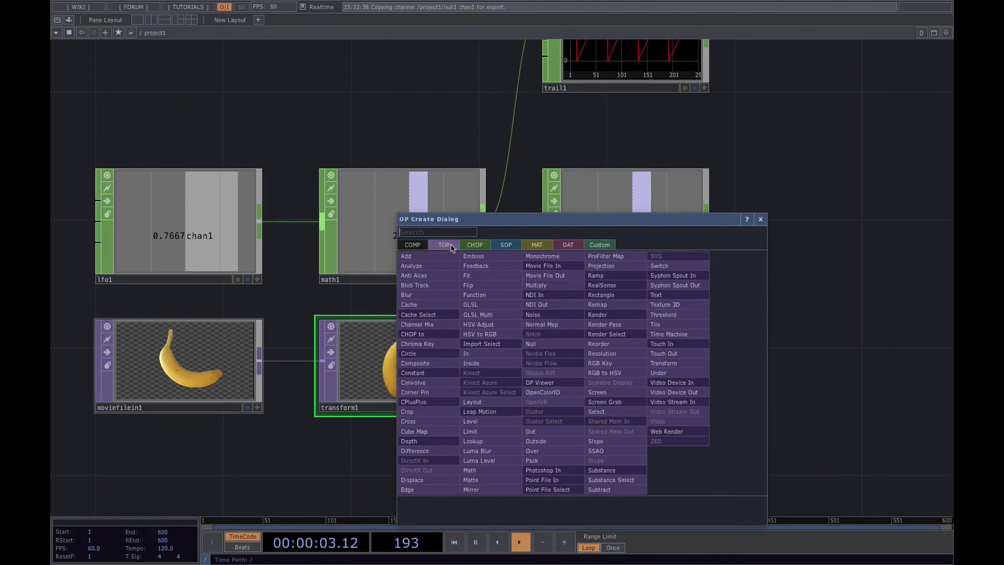
pyautogui.click(535, 346)
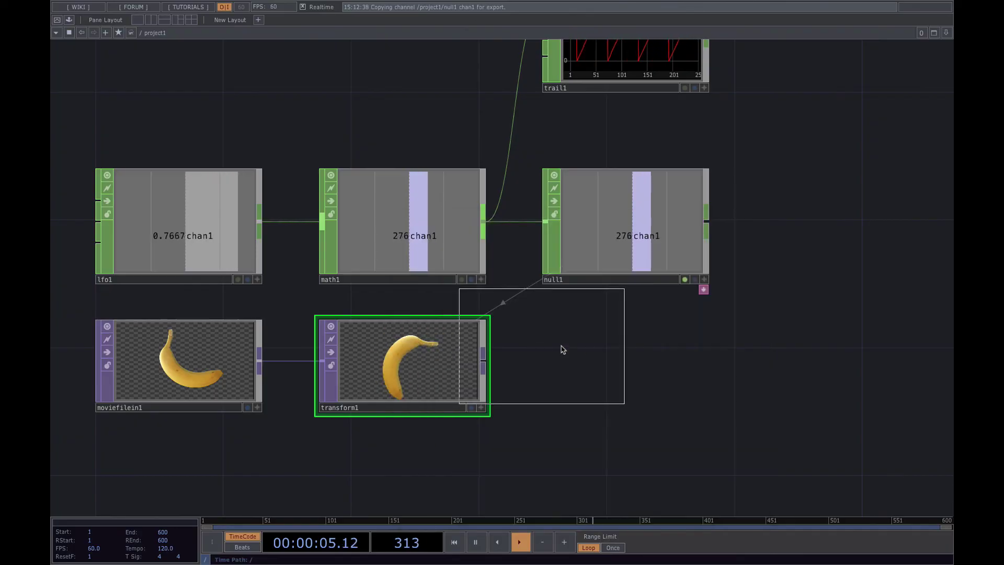
pyautogui.click(628, 366)
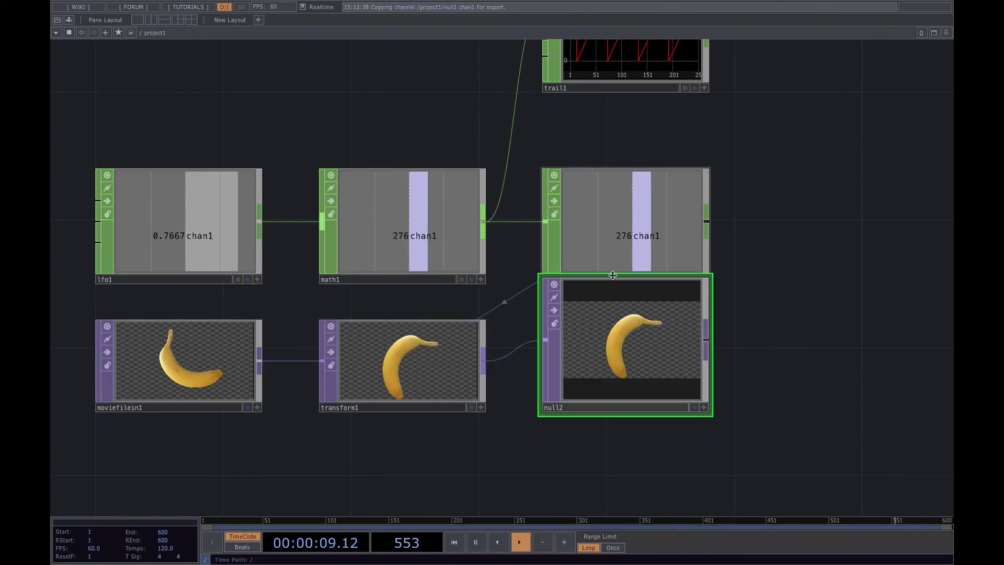
pyautogui.moveTo(613, 275); pyautogui.dragTo(613, 315)
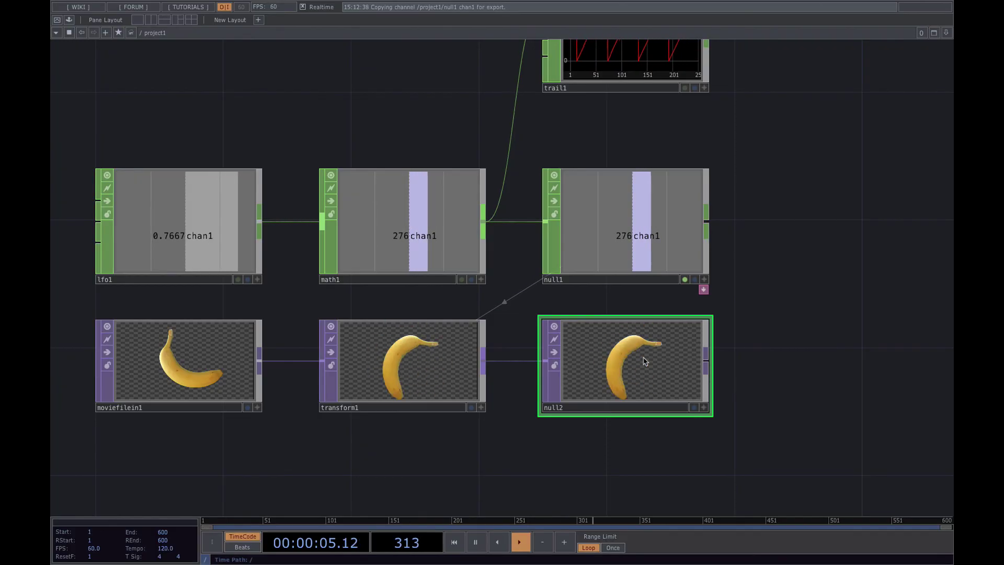
pyautogui.press('Left')
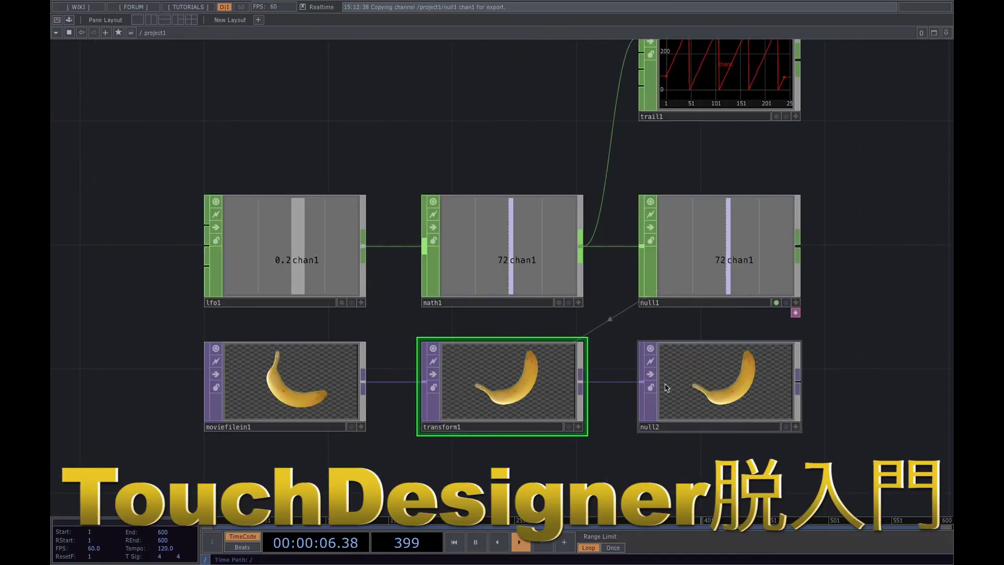
pyautogui.click(731, 385)
pyautogui.click(302, 390)
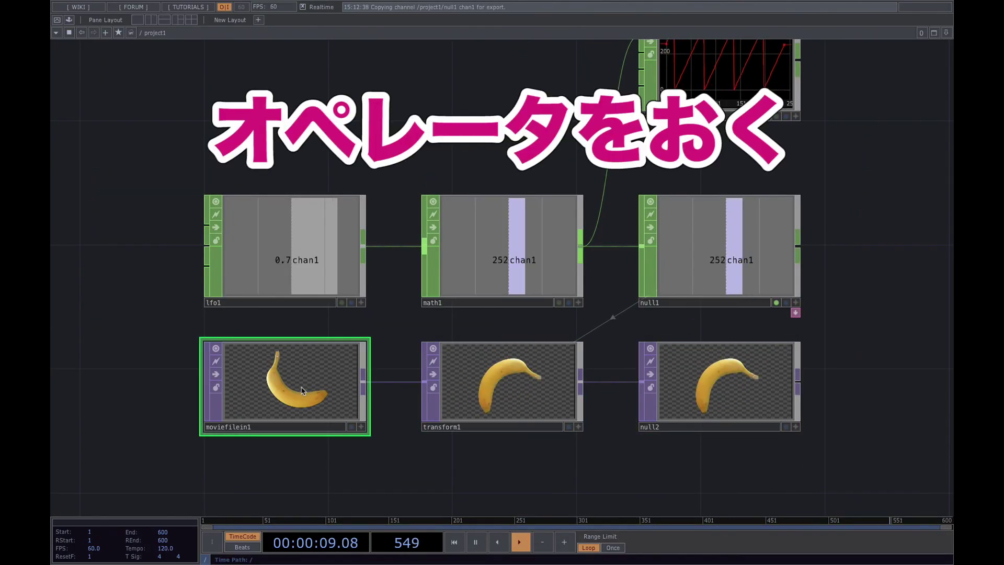
pyautogui.click(507, 386)
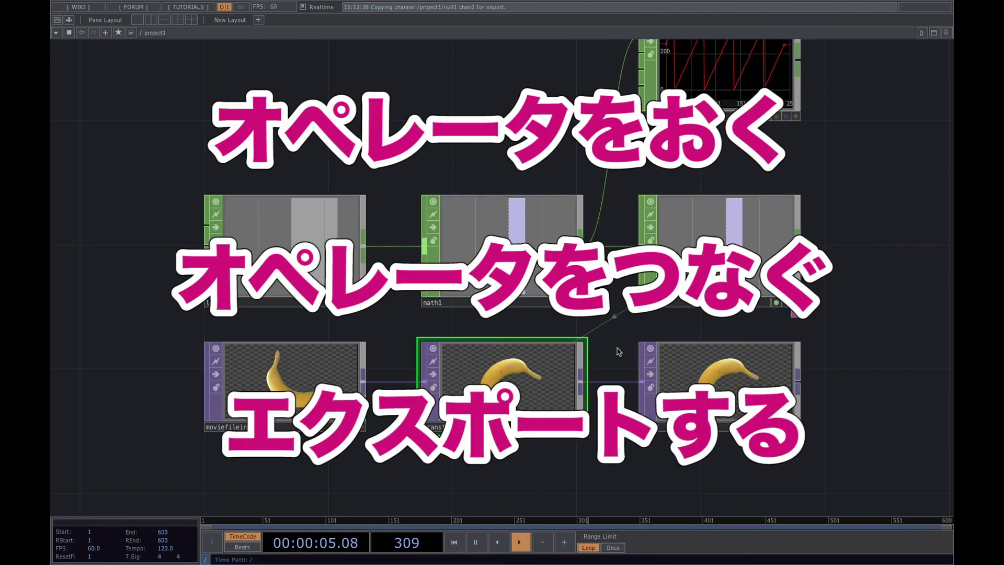
pyautogui.moveTo(619, 352); pyautogui.dragTo(588, 359)
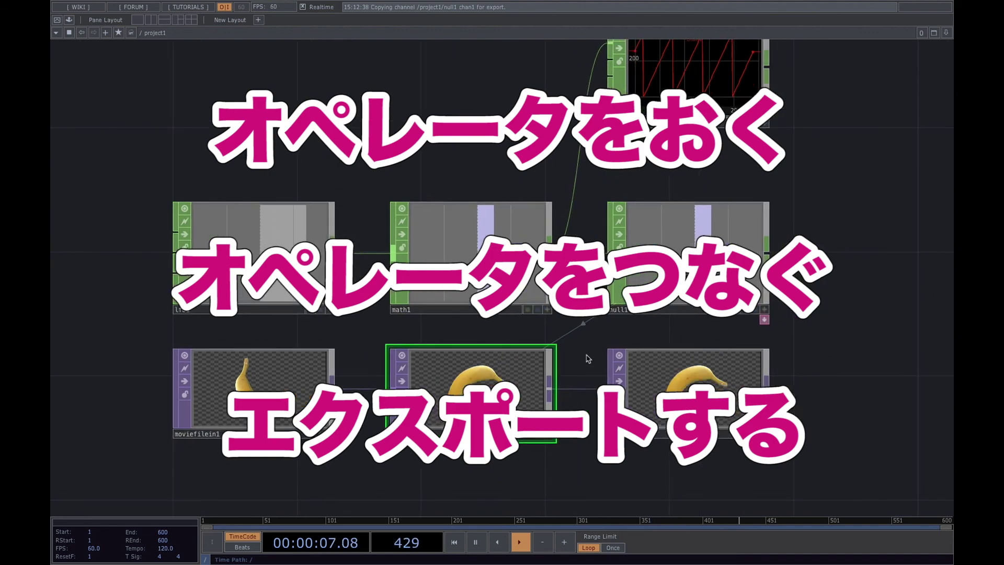